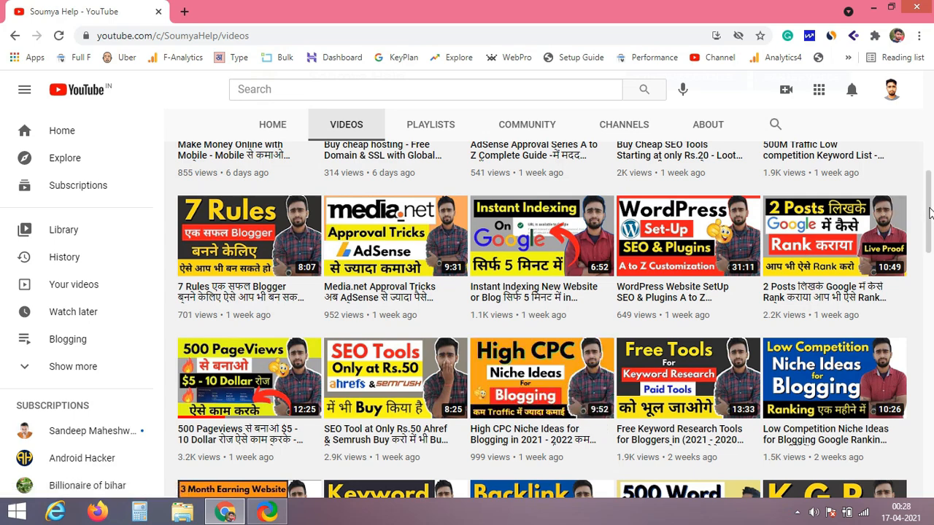
- Open the GoDaddy website in a new browser tab and look at its domain search field
{"action": "scroll", "coordinate": [256, 377], "scroll_direction": "down", "scroll_amount": 2}
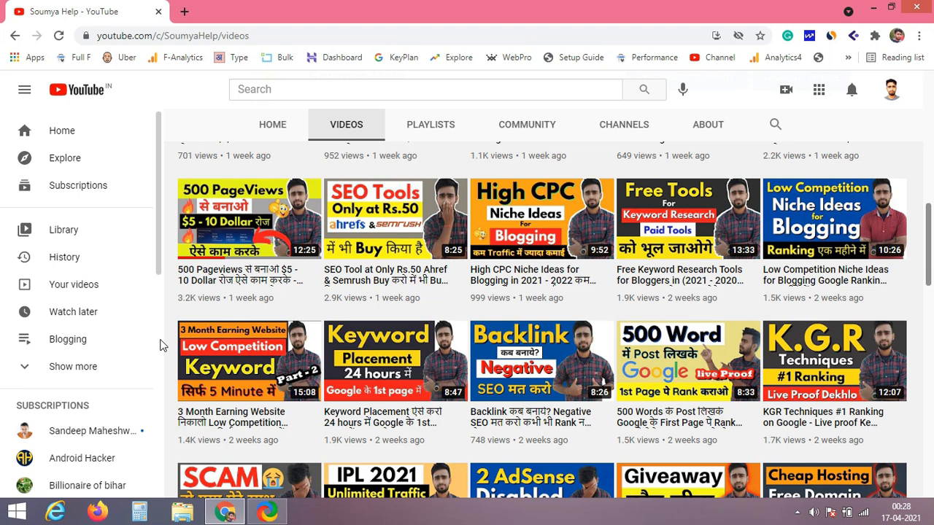
{"action": "left_click", "coordinate": [181, 6]}
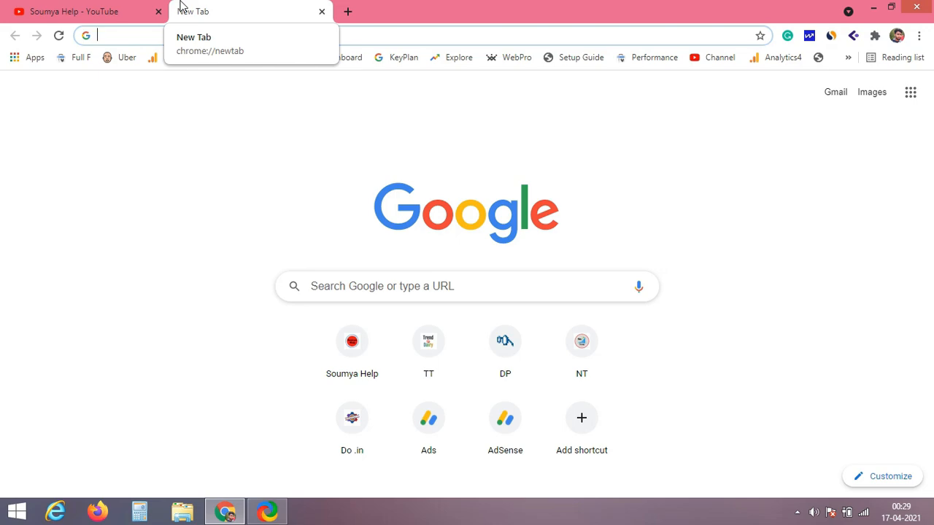
{"action": "type", "text": "g"}
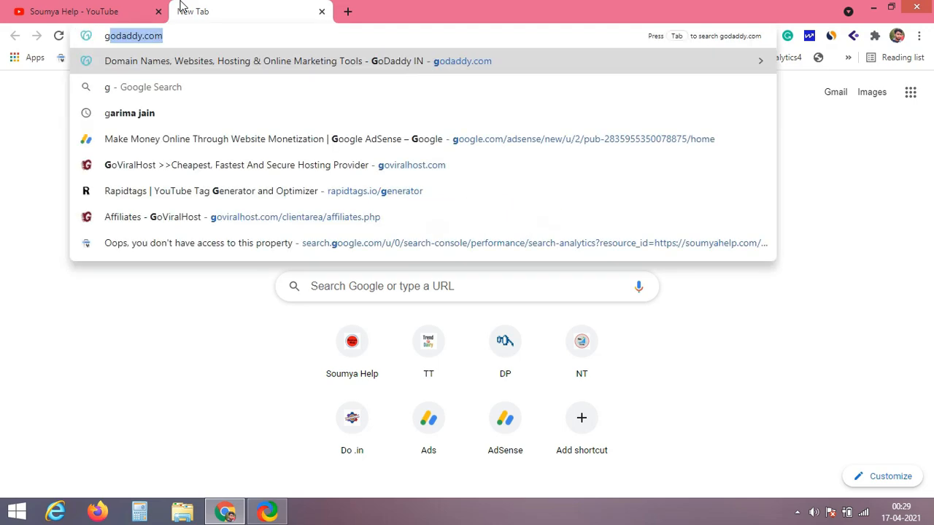
{"action": "key", "text": "Return"}
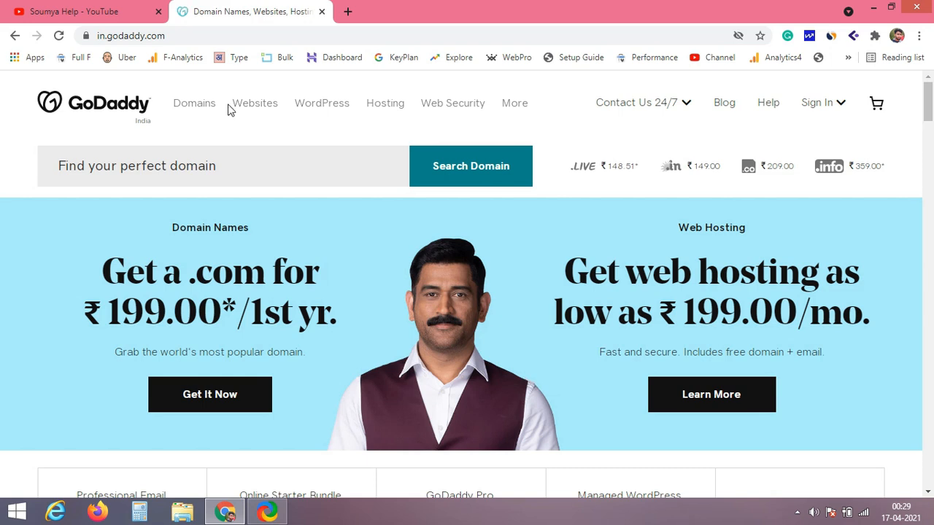
{"action": "left_click", "coordinate": [216, 156]}
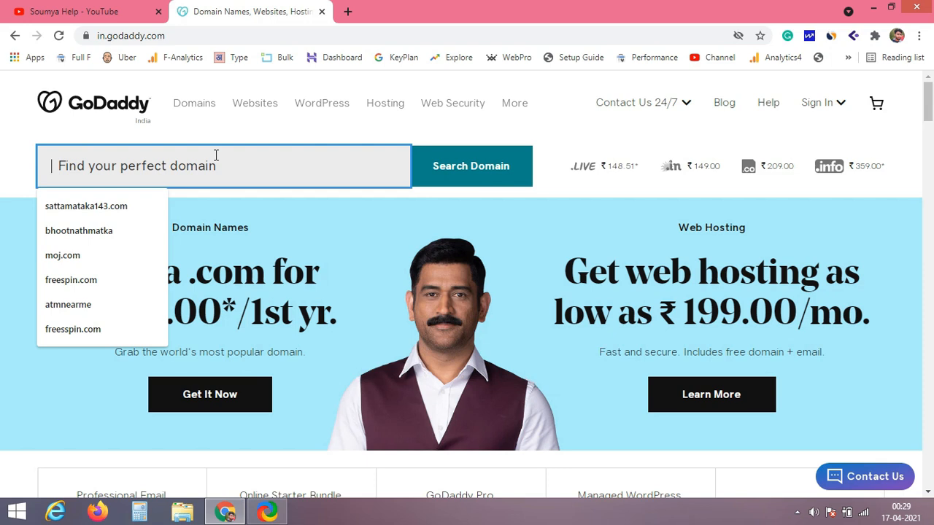
{"action": "left_click", "coordinate": [20, 168]}
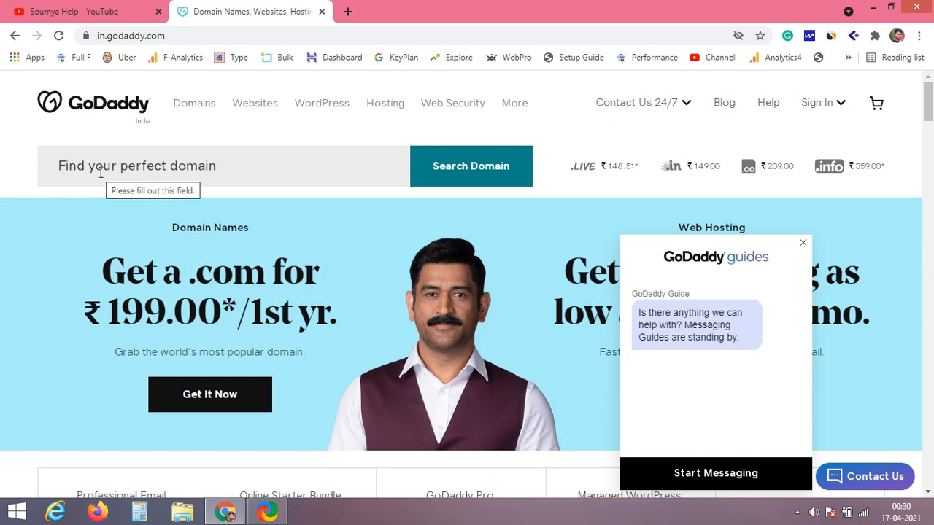
- Search Google for blogger in a new tab and open the Blogger.com dashboard from the results
{"action": "left_click", "coordinate": [347, 11]}
{"action": "type", "text": "blogger"}
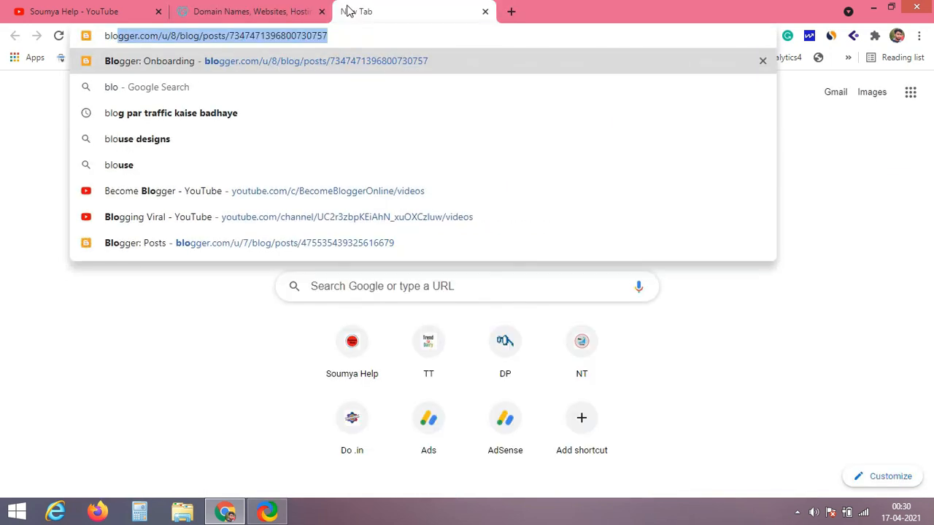
{"action": "key", "text": "Delete"}
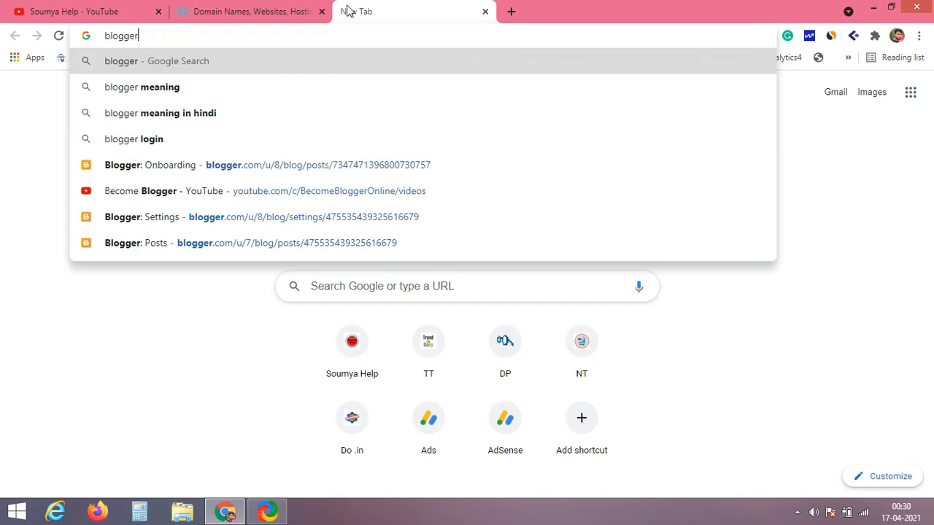
{"action": "key", "text": "Return"}
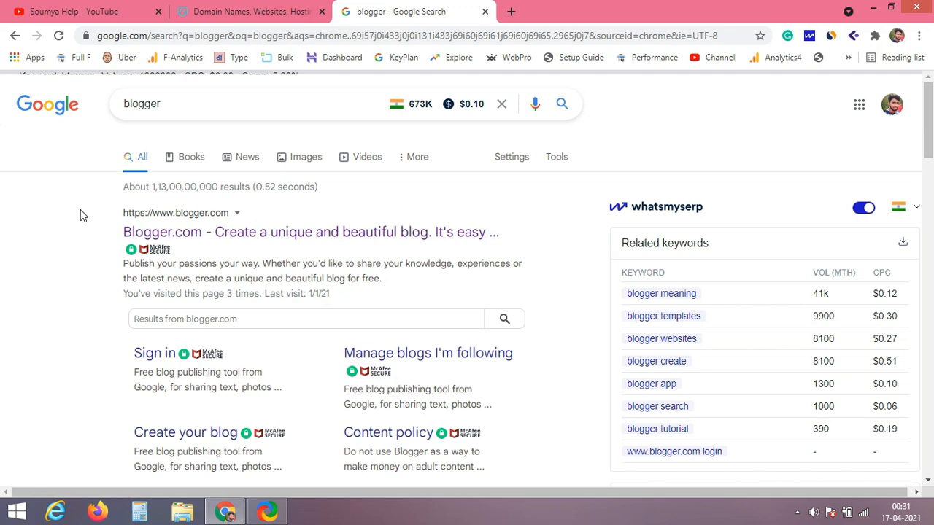
{"action": "left_click", "coordinate": [175, 238]}
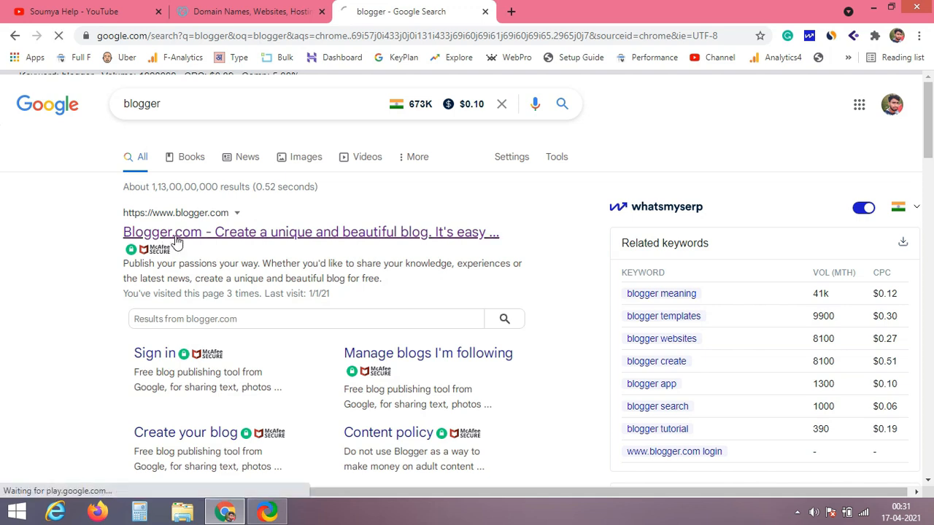
{"action": "left_click", "coordinate": [513, 12]}
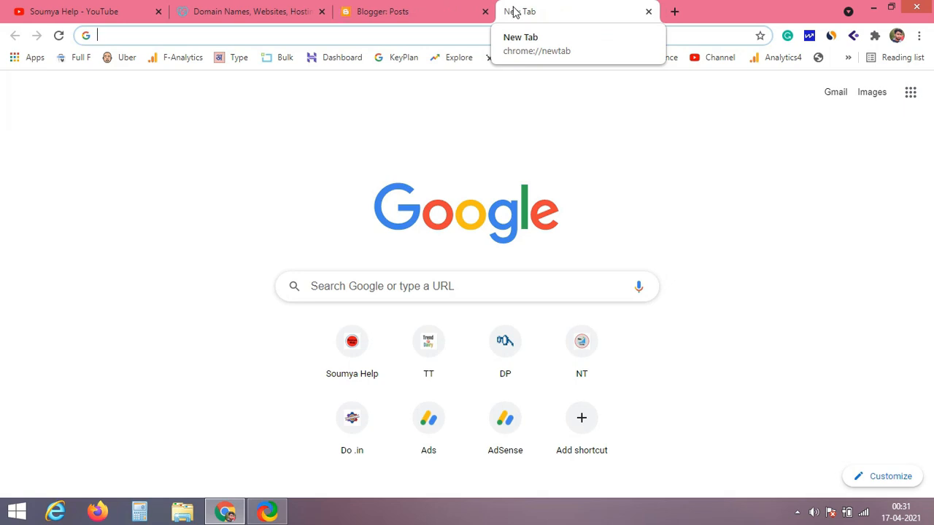
{"action": "left_click", "coordinate": [440, 7]}
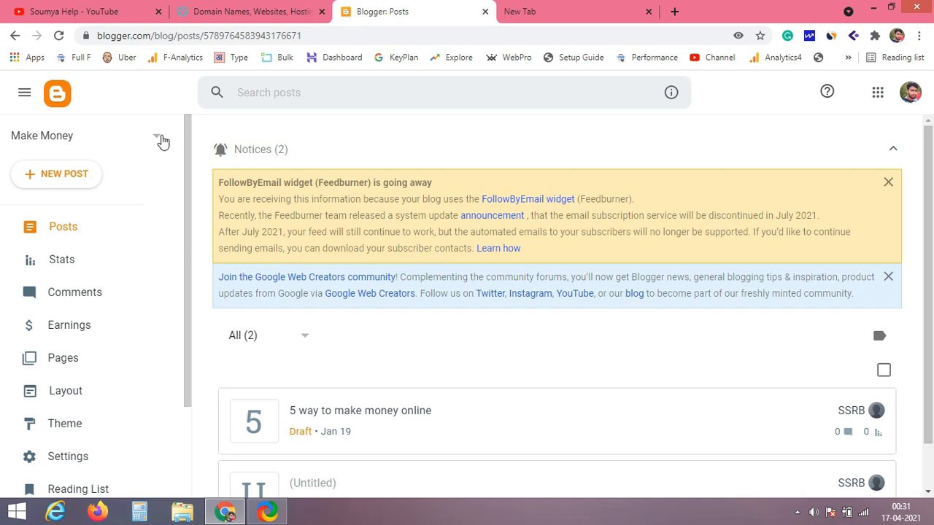
- Start creating a new blog from the blog list and give it the title Health Tips
{"action": "left_click", "coordinate": [159, 138]}
{"action": "left_click_drag", "start_coordinate": [159, 155], "coordinate": [167, 264]}
{"action": "left_click", "coordinate": [58, 362]}
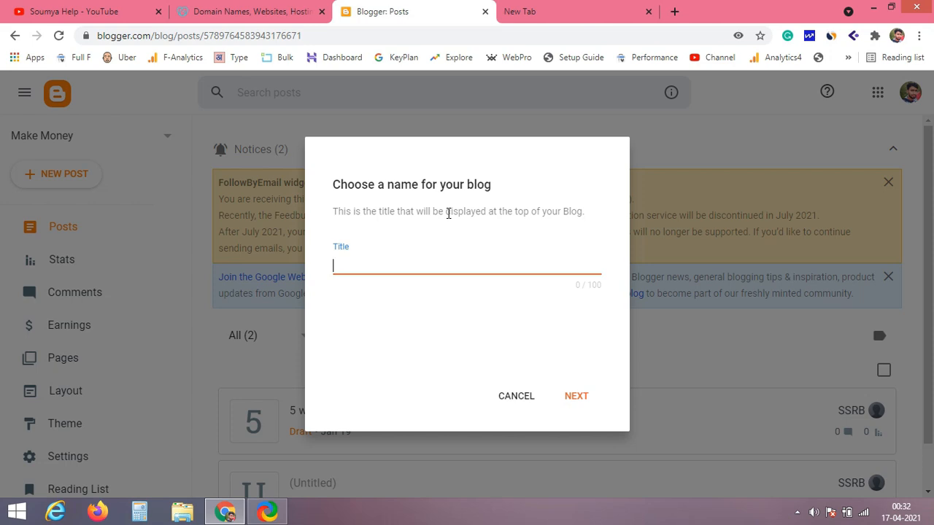
{"action": "type", "text": "Health Tips"}
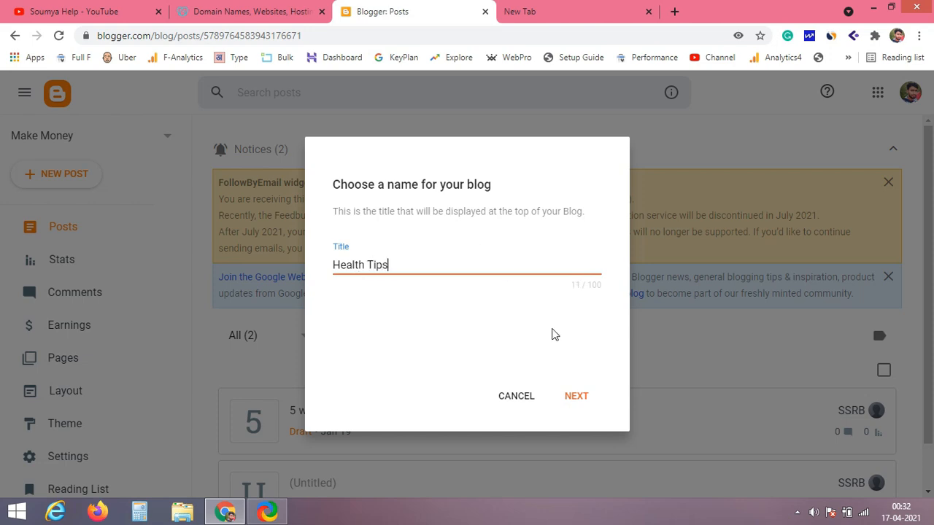
{"action": "left_click", "coordinate": [572, 395]}
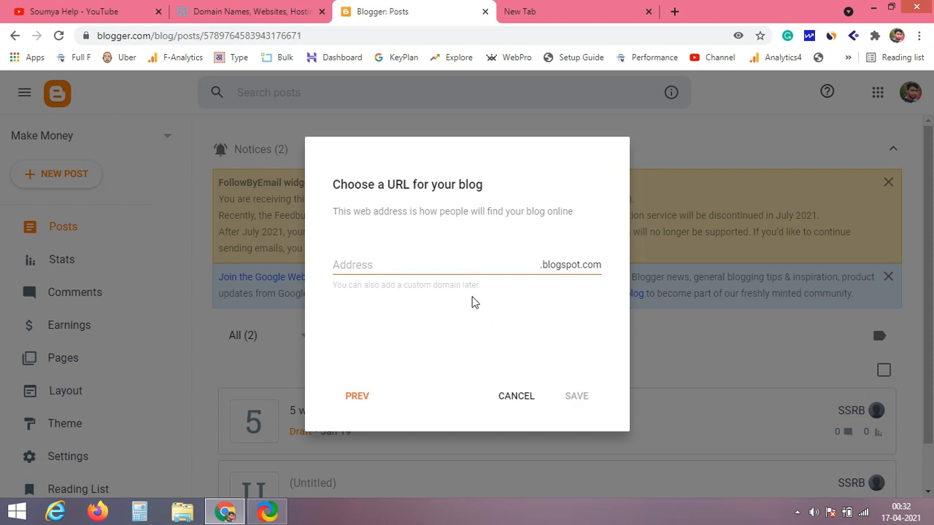
- Set the blog address to healthtips0131.blogspot.com and save the new blog
{"action": "left_click", "coordinate": [461, 270]}
{"action": "type", "text": "healtht"}
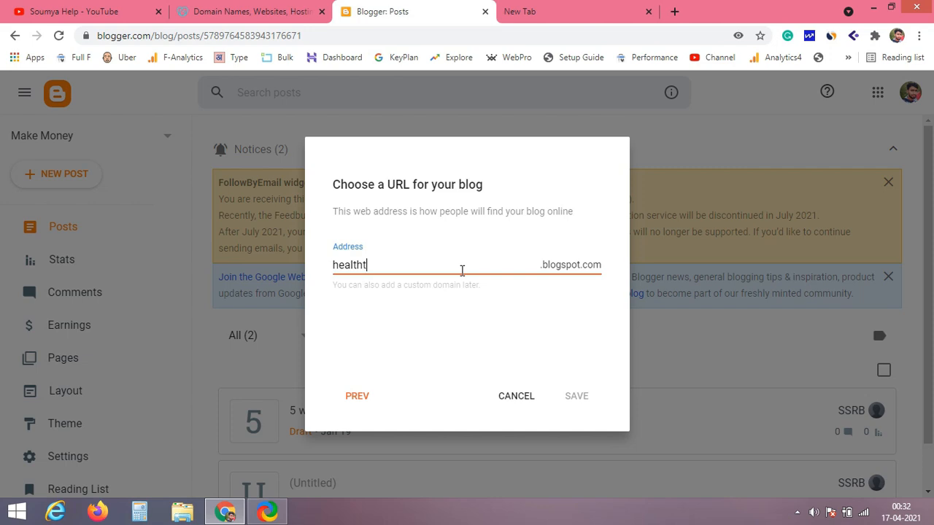
{"action": "type", "text": "ips01"}
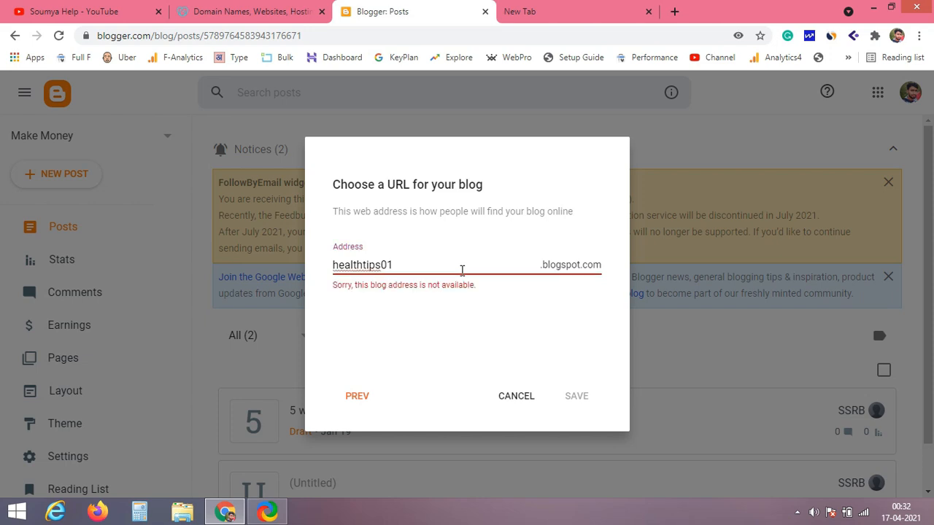
{"action": "type", "text": "3"}
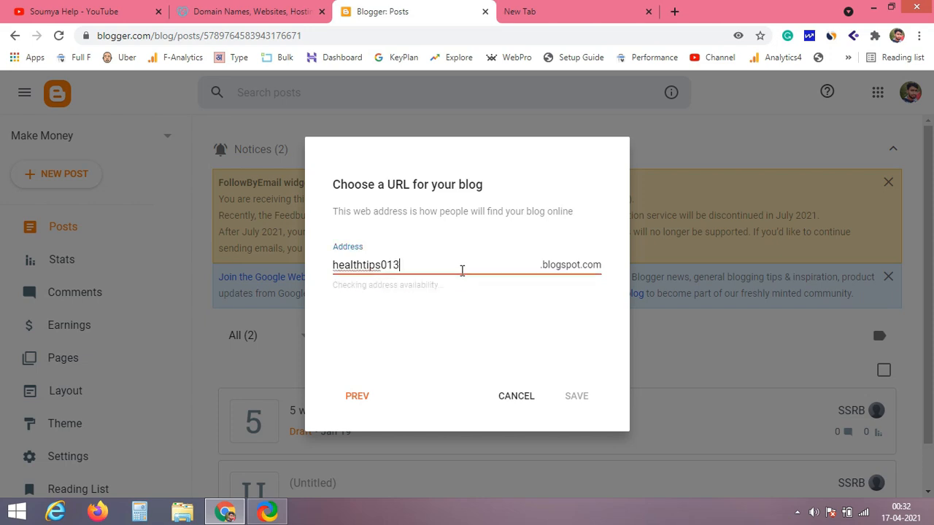
{"action": "type", "text": "1"}
{"action": "left_click", "coordinate": [396, 333]}
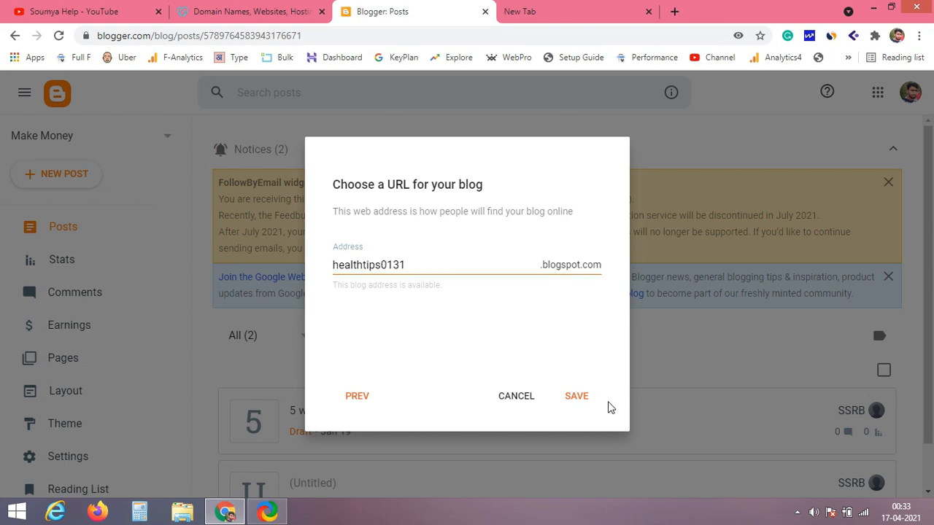
{"action": "left_click", "coordinate": [577, 409]}
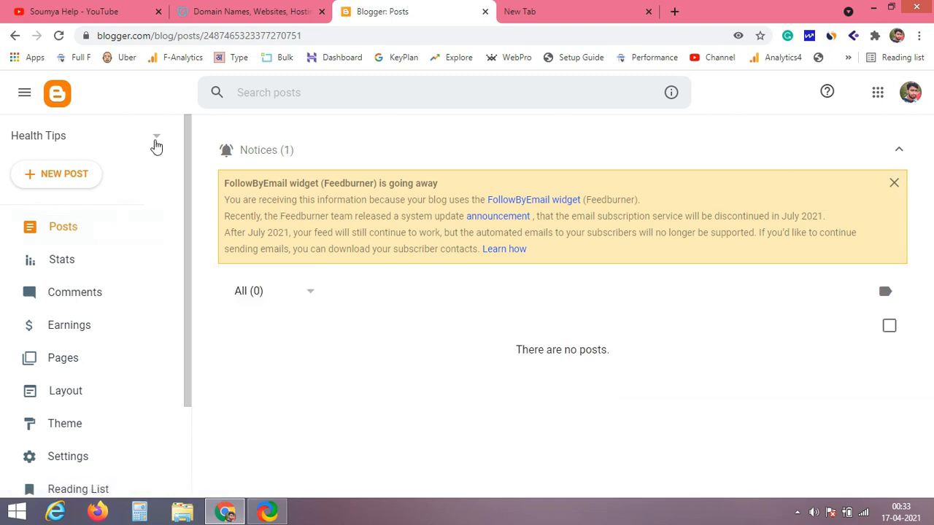
- View the published Health Tips blog, then return to its Blogger dashboard
{"action": "left_click_drag", "start_coordinate": [187, 129], "coordinate": [195, 260]}
{"action": "left_click", "coordinate": [72, 403]}
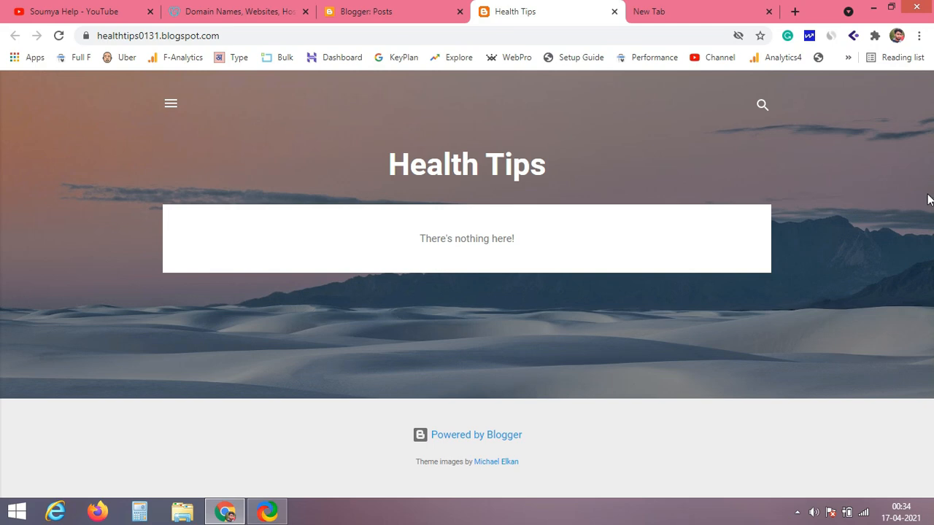
{"action": "left_click", "coordinate": [406, 7]}
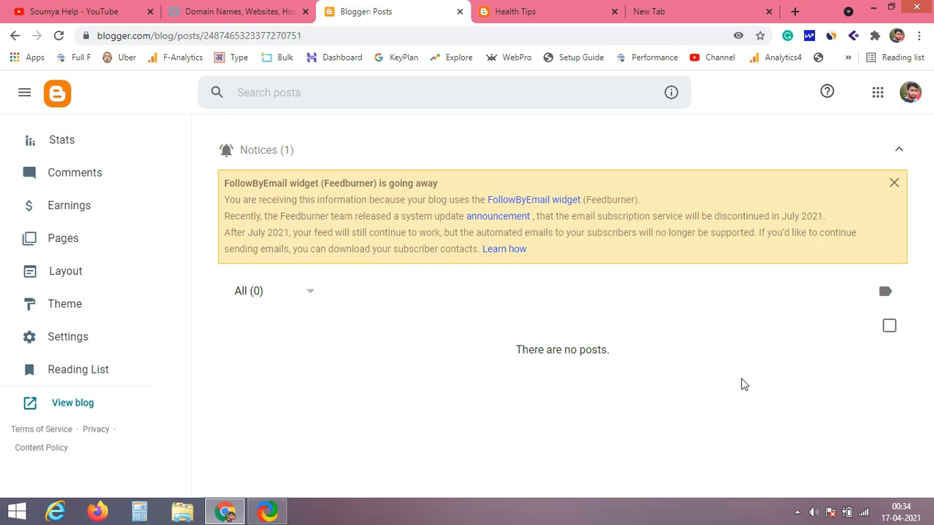
- Look through the Earnings, Pages and Layout sections of the Health Tips blog
{"action": "left_click_drag", "start_coordinate": [190, 283], "coordinate": [186, 173]}
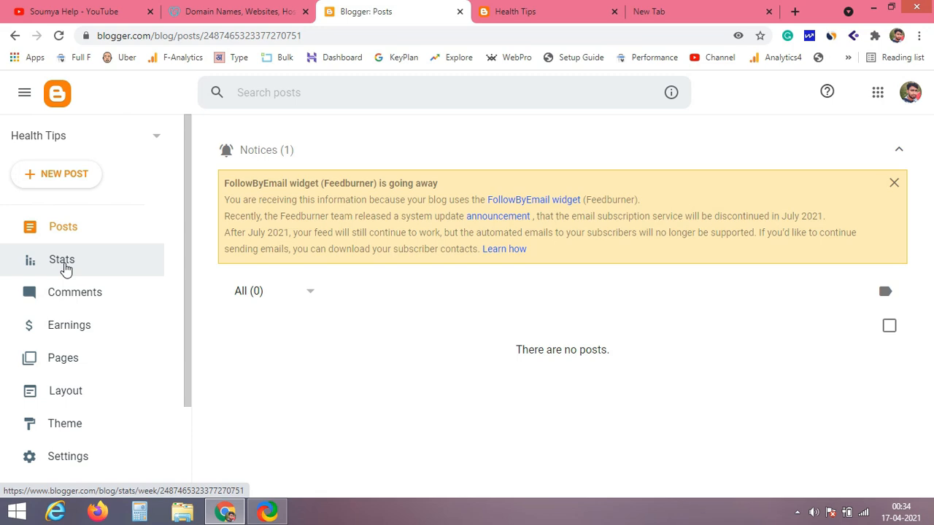
{"action": "left_click", "coordinate": [83, 324]}
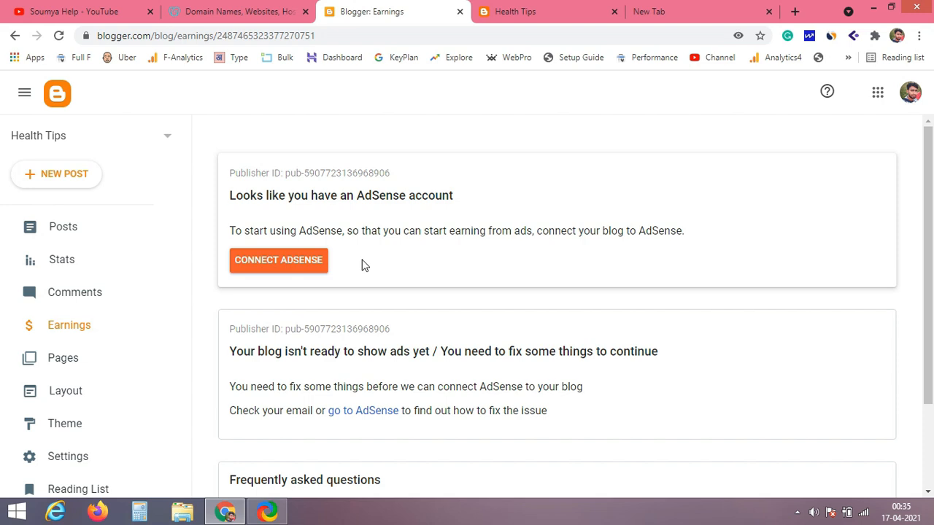
{"action": "left_click", "coordinate": [132, 351]}
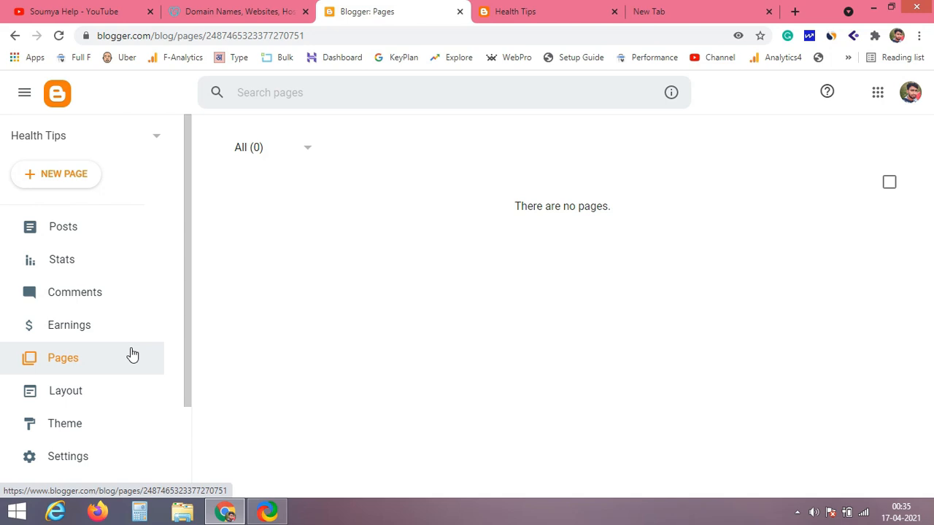
{"action": "left_click", "coordinate": [93, 391]}
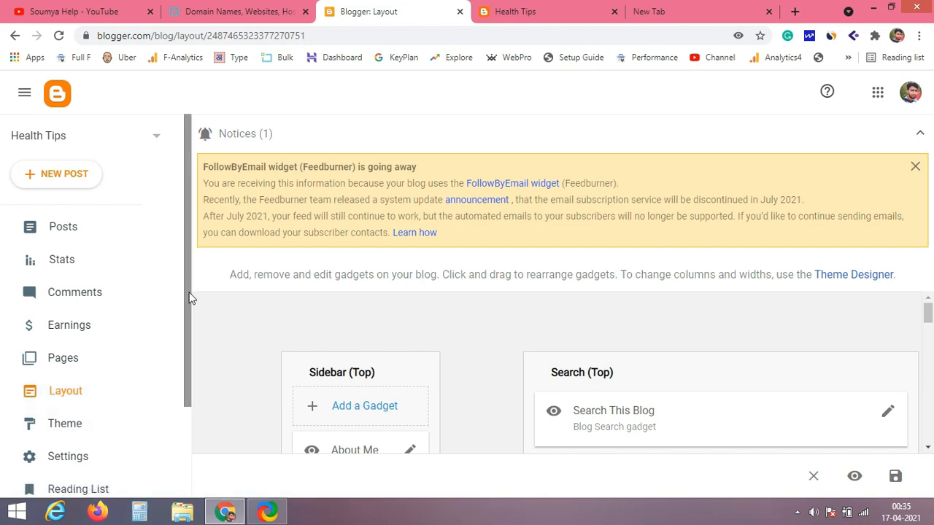
- Open the Theme section, inspect the current theme's backup and restore options, and browse the available Contempo themes
{"action": "left_click_drag", "start_coordinate": [188, 291], "coordinate": [183, 350]}
{"action": "left_click", "coordinate": [88, 345]}
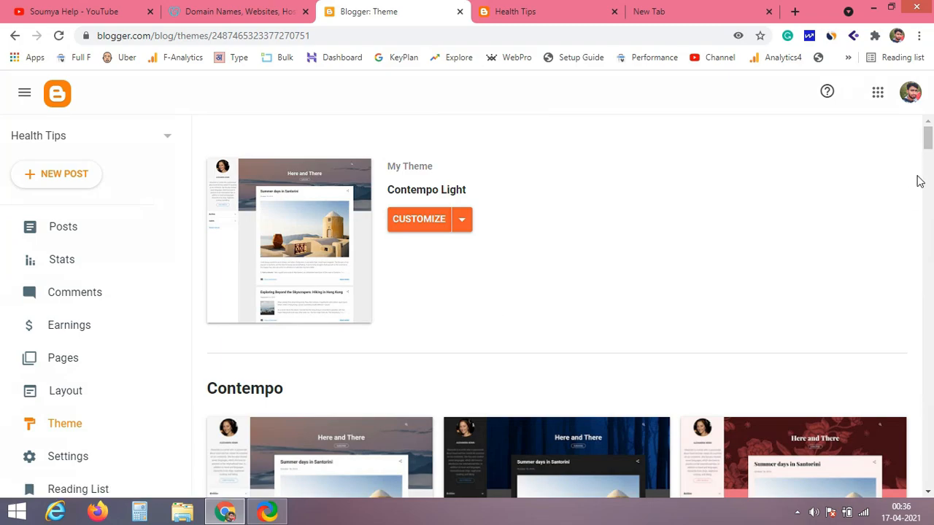
{"action": "mouse_move", "coordinate": [928, 138]}
{"action": "left_mouse_down"}
{"action": "mouse_move", "coordinate": [927, 361]}
{"action": "mouse_move", "coordinate": [929, 128]}
{"action": "left_mouse_up"}
{"action": "left_click", "coordinate": [462, 219]}
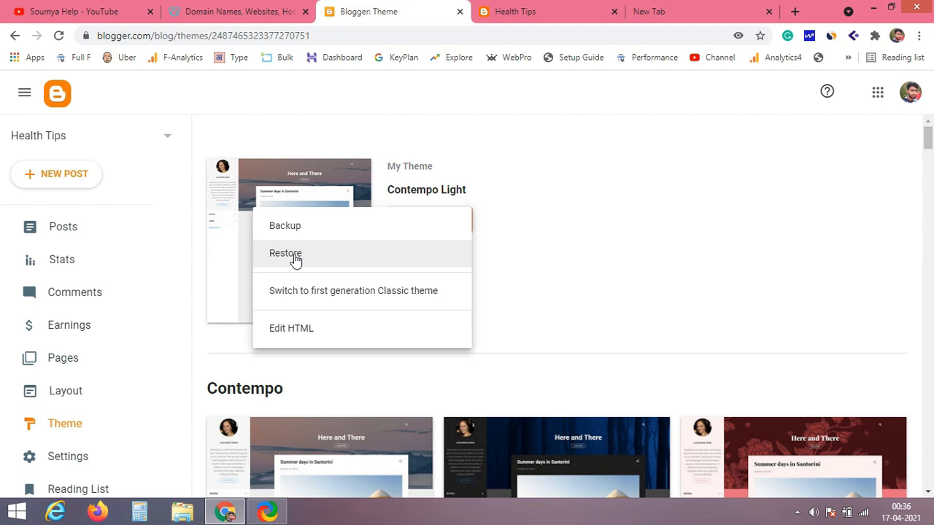
{"action": "left_click", "coordinate": [674, 262]}
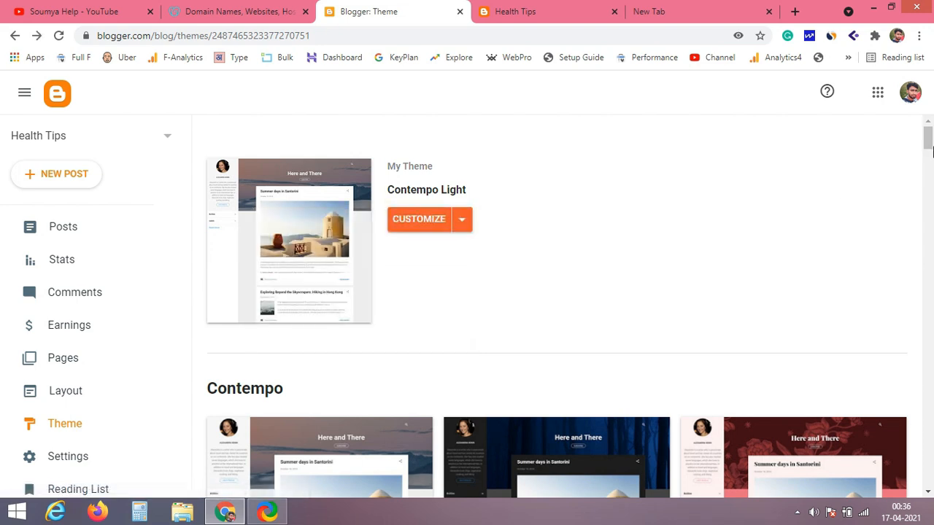
{"action": "scroll", "coordinate": [343, 358], "scroll_direction": "down", "scroll_amount": 5}
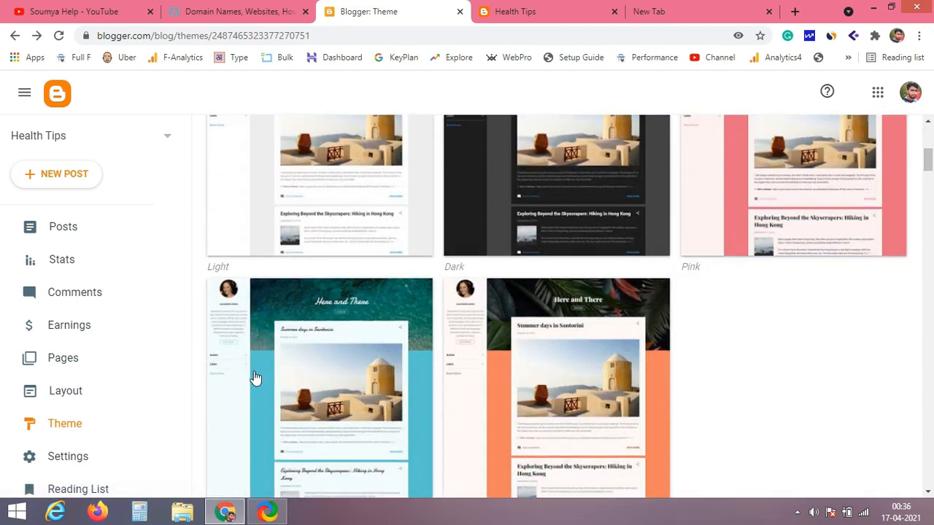
- Open the blog's settings, review the Basic section, and open the description and save it blank
{"action": "left_click_drag", "start_coordinate": [185, 344], "coordinate": [183, 393]}
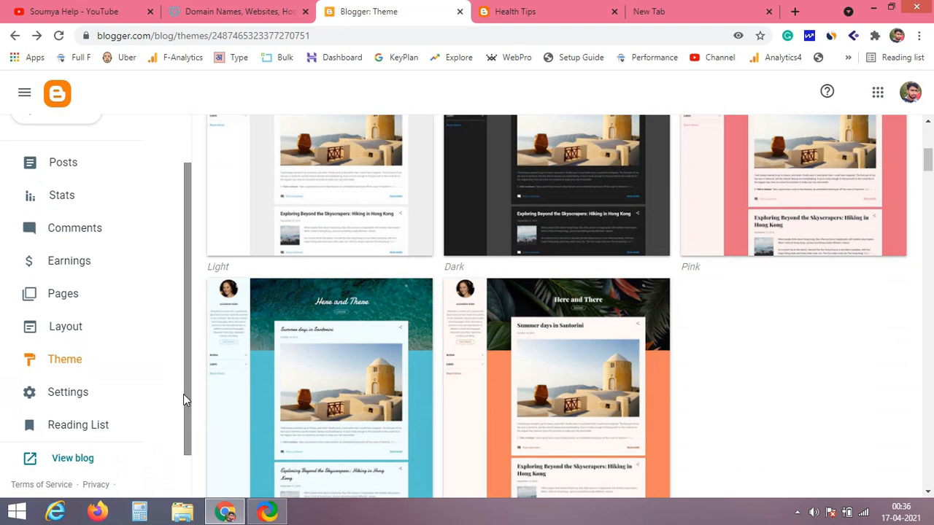
{"action": "left_click", "coordinate": [52, 403]}
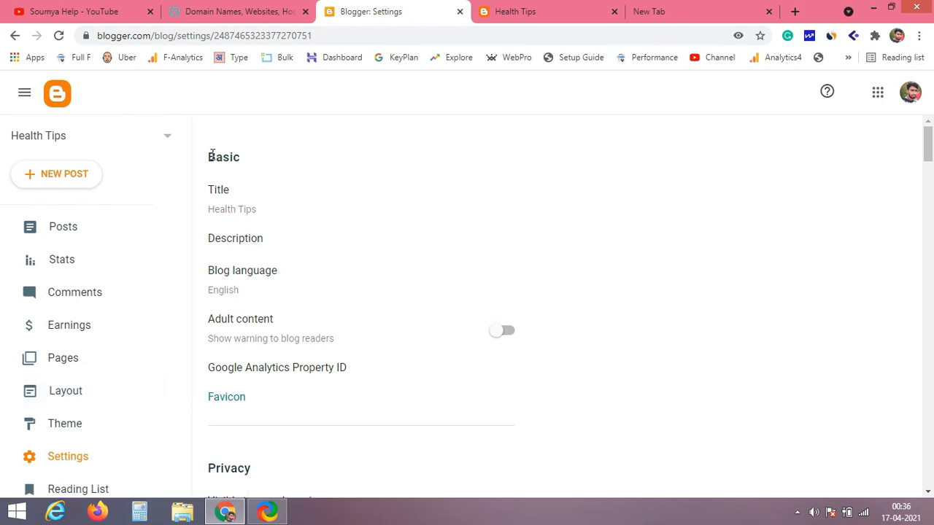
{"action": "left_click_drag", "start_coordinate": [209, 154], "coordinate": [342, 366]}
{"action": "left_click", "coordinate": [365, 130]}
{"action": "left_click", "coordinate": [224, 241]}
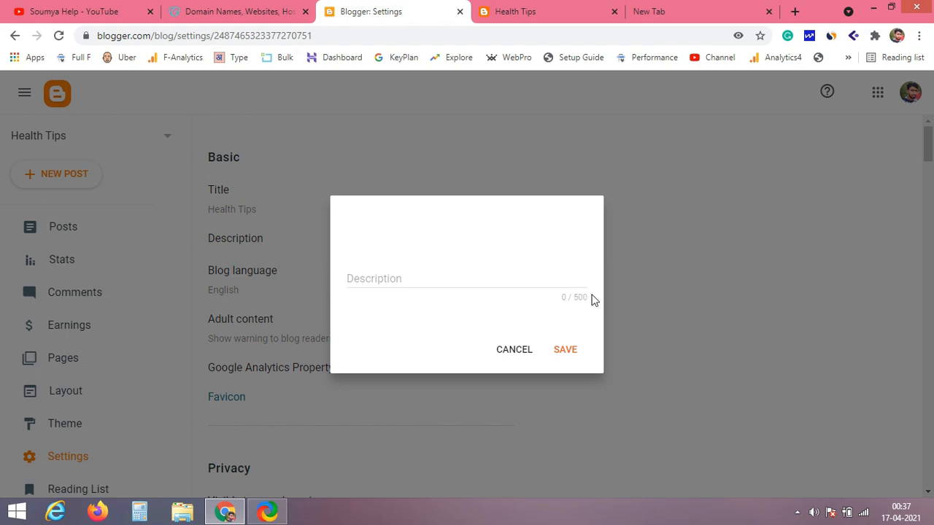
{"action": "left_click", "coordinate": [563, 350]}
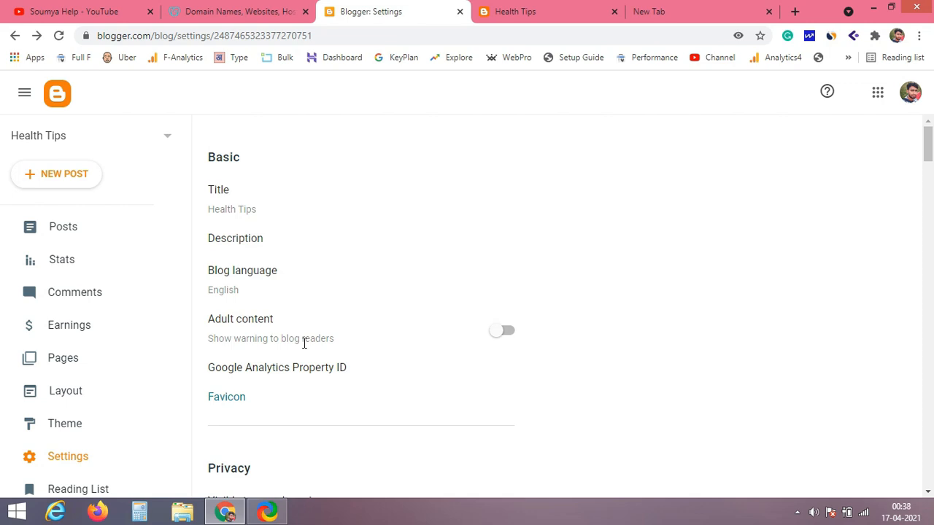
{"action": "left_click_drag", "start_coordinate": [929, 162], "coordinate": [930, 175]}
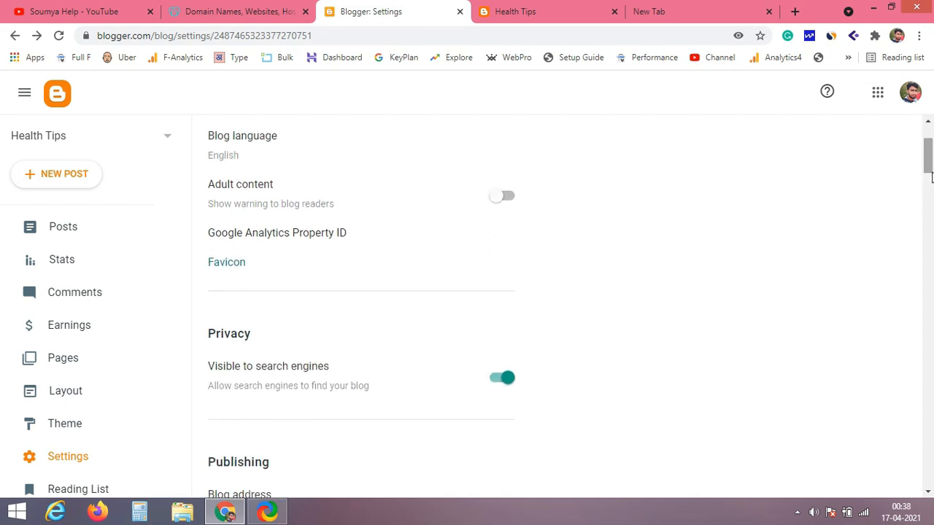
- Inspect the Google Analytics Property ID and Blog address settings, closing each without saving
{"action": "left_click", "coordinate": [337, 236]}
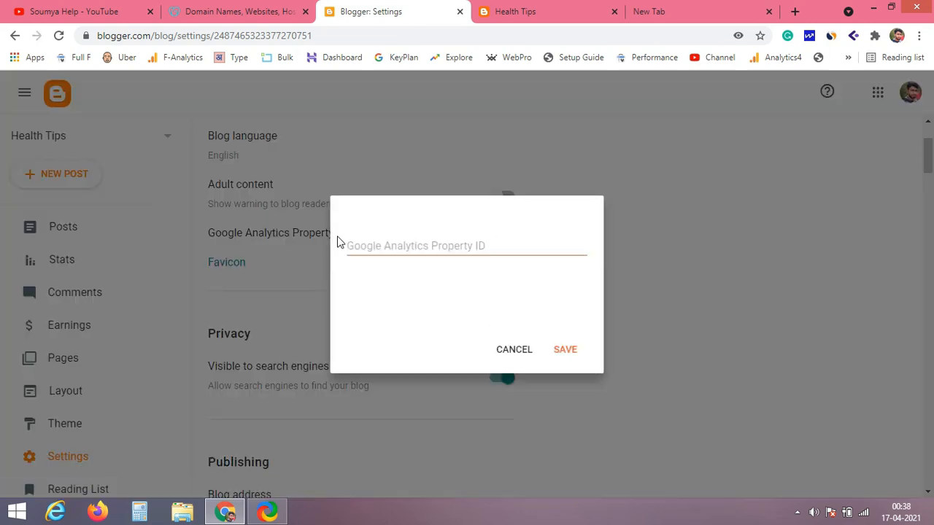
{"action": "left_click", "coordinate": [532, 355]}
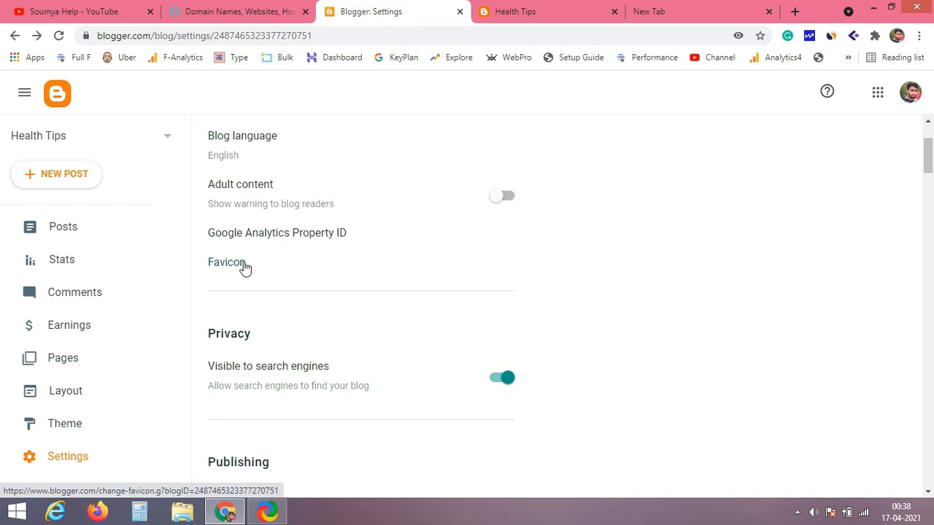
{"action": "left_click_drag", "start_coordinate": [931, 153], "coordinate": [930, 177]}
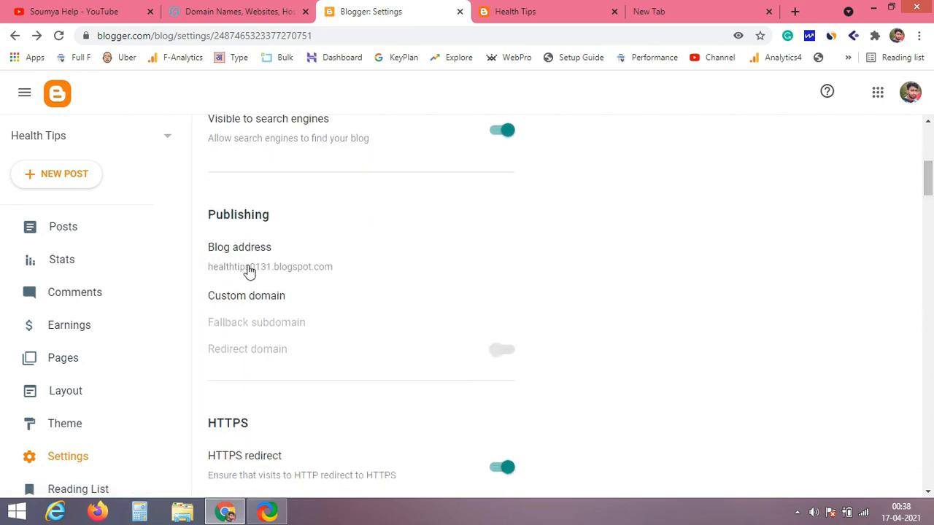
{"action": "left_click_drag", "start_coordinate": [207, 118], "coordinate": [296, 250]}
{"action": "left_click", "coordinate": [298, 254]}
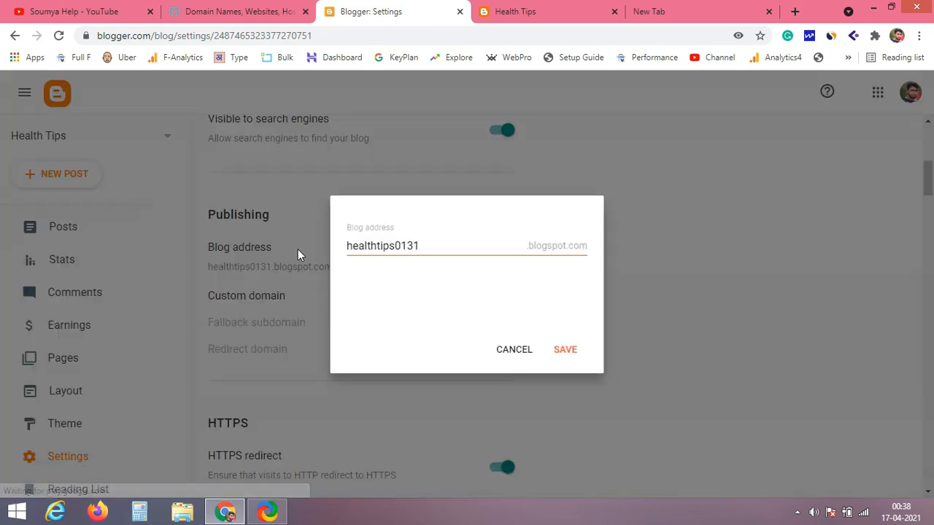
{"action": "left_click", "coordinate": [514, 350]}
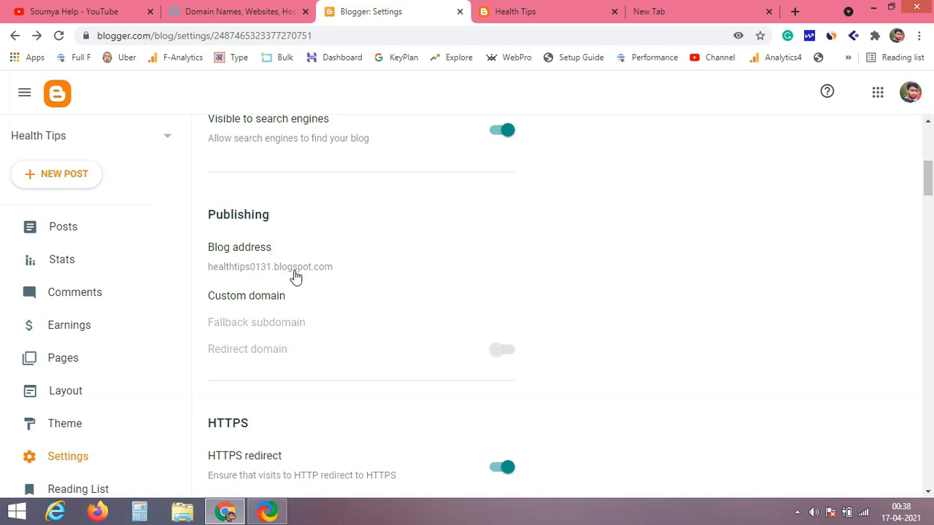
{"action": "left_click", "coordinate": [295, 274]}
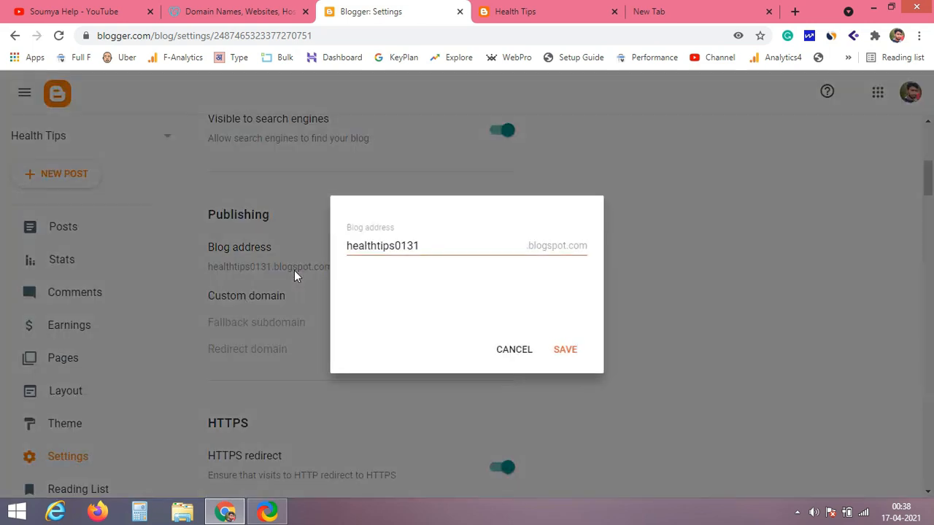
{"action": "left_click_drag", "start_coordinate": [434, 246], "coordinate": [348, 229]}
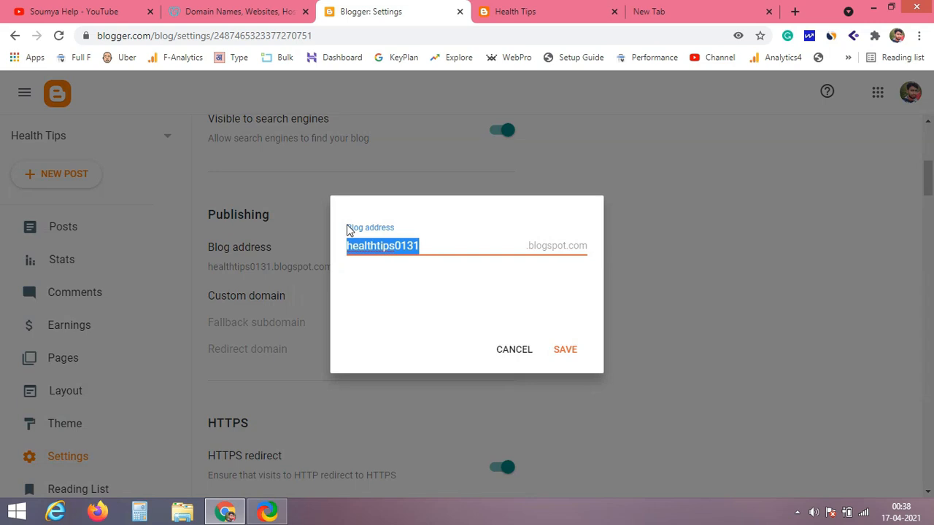
{"action": "left_click", "coordinate": [503, 349]}
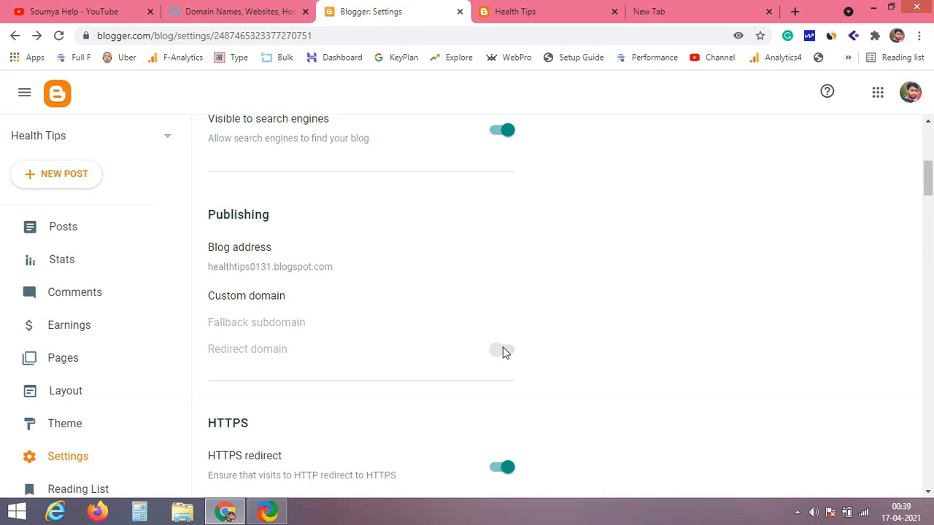
- Open the Custom domain setting, and browse the YouTube channel's older videos for a guide on connecting a domain to Blogger
{"action": "left_click", "coordinate": [260, 299]}
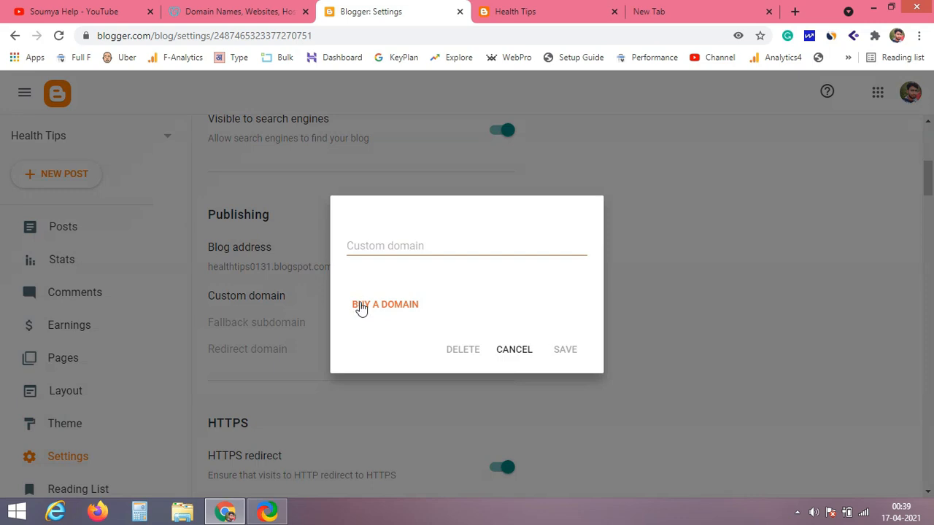
{"action": "left_click", "coordinate": [383, 242]}
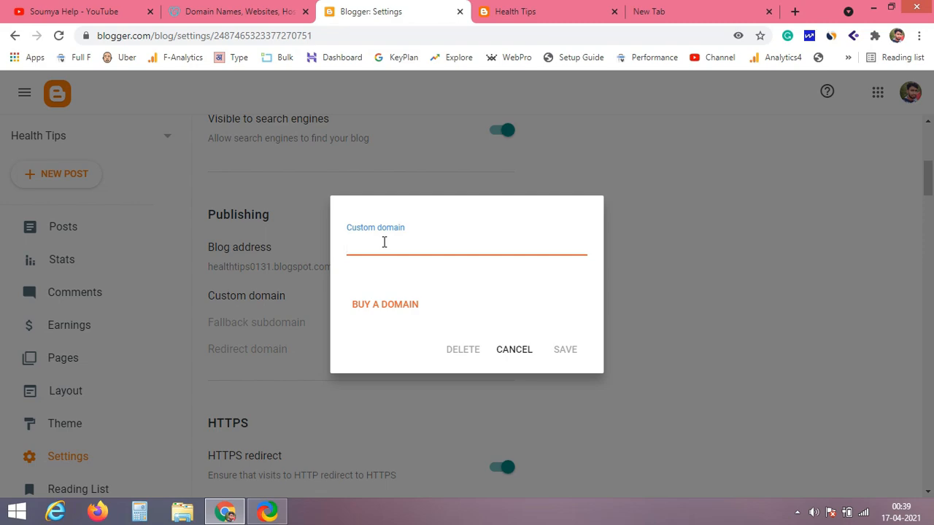
{"action": "left_click", "coordinate": [125, 10]}
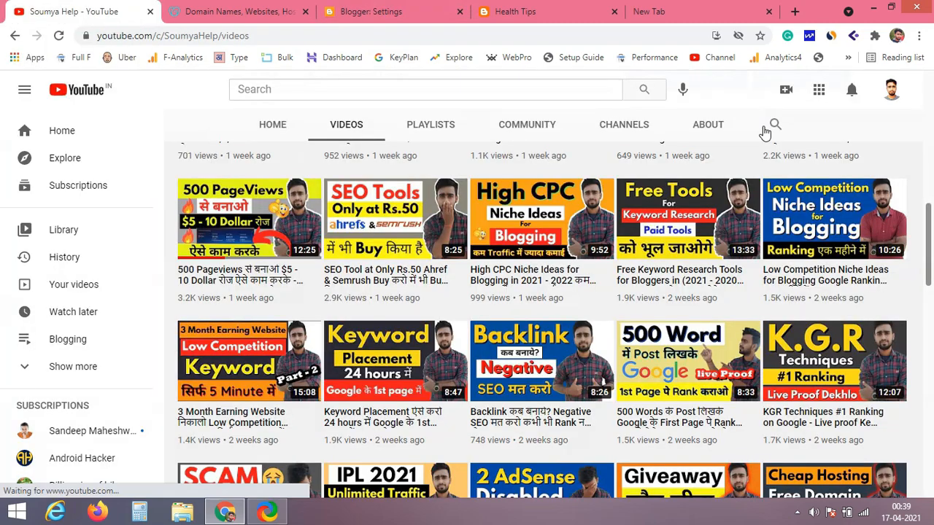
{"action": "left_click_drag", "start_coordinate": [930, 271], "coordinate": [932, 417]}
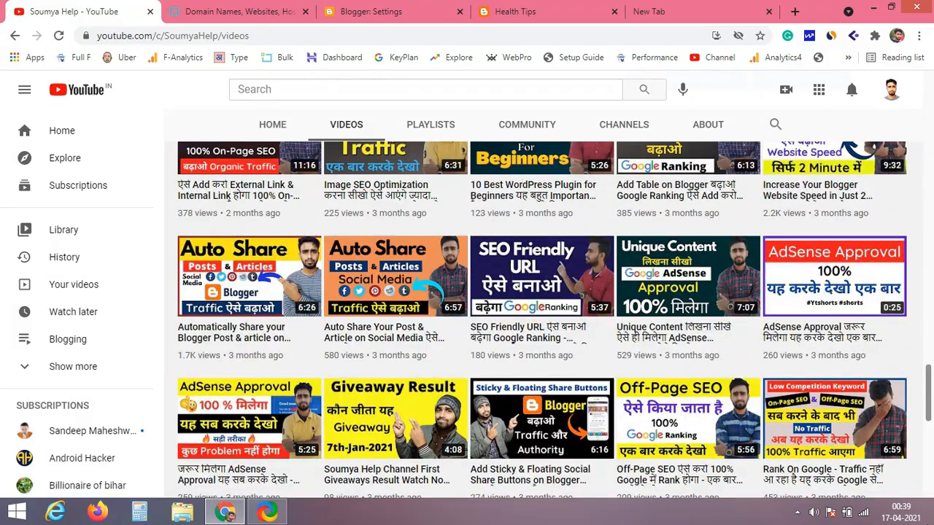
{"action": "key", "text": "super+c"}
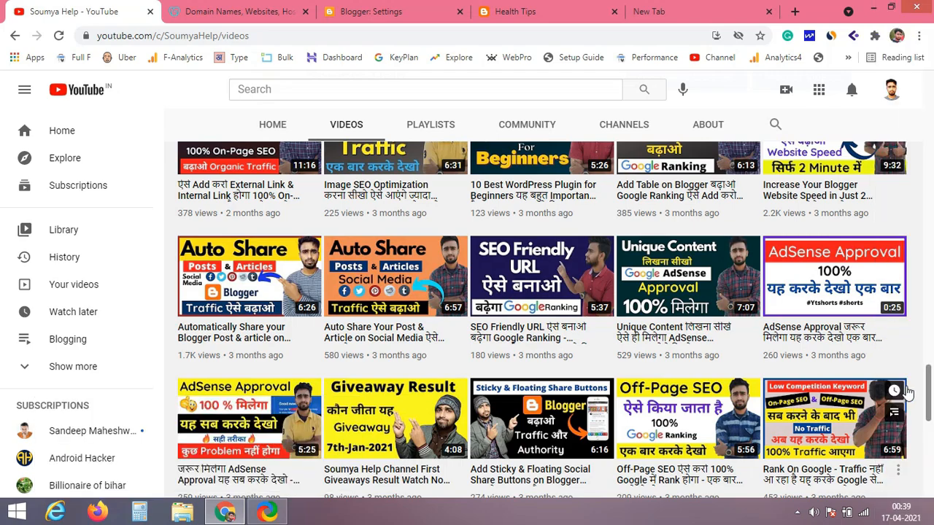
{"action": "left_click_drag", "start_coordinate": [929, 382], "coordinate": [914, 502]}
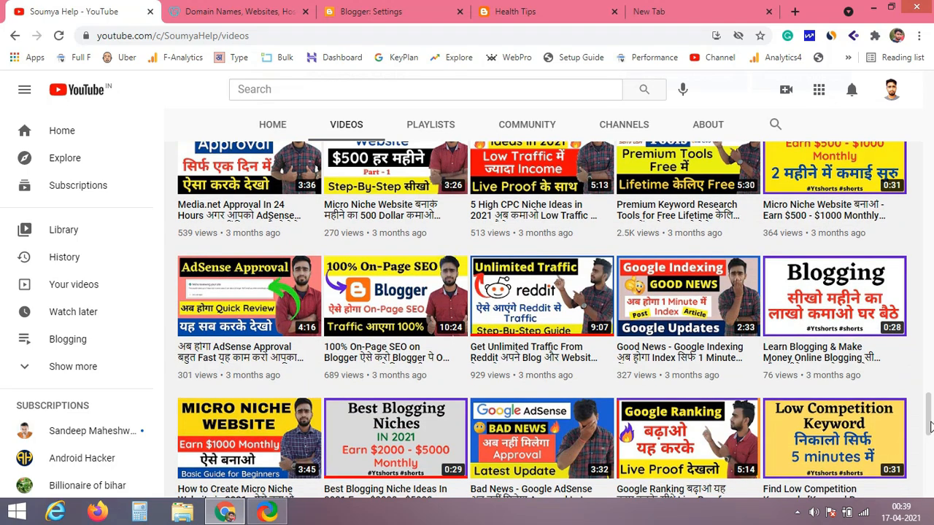
{"action": "scroll", "coordinate": [931, 431], "scroll_direction": "down", "scroll_amount": 8}
{"action": "scroll", "coordinate": [926, 470], "scroll_direction": "down", "scroll_amount": 5}
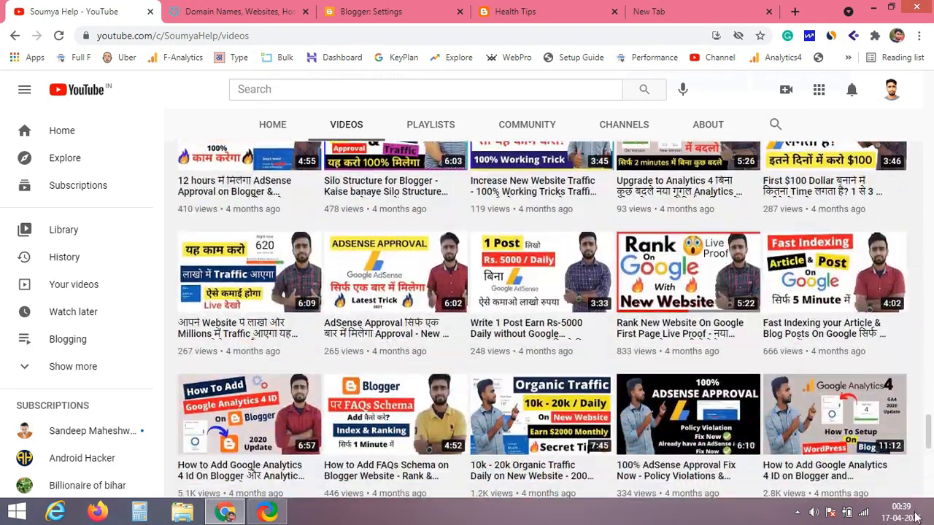
{"action": "left_click_drag", "start_coordinate": [929, 443], "coordinate": [928, 511]}
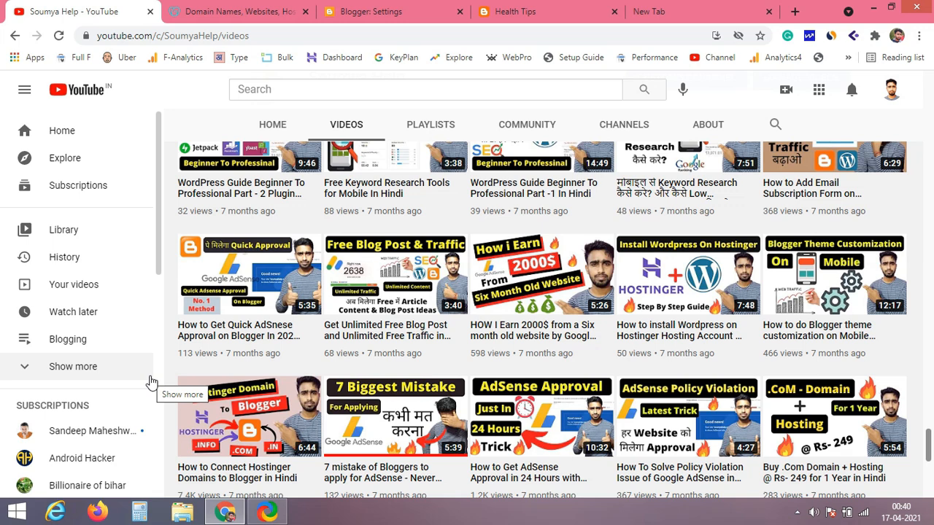
- Return to the Blogger settings and close the Custom domain dialog without saving
{"action": "left_click", "coordinate": [503, 11]}
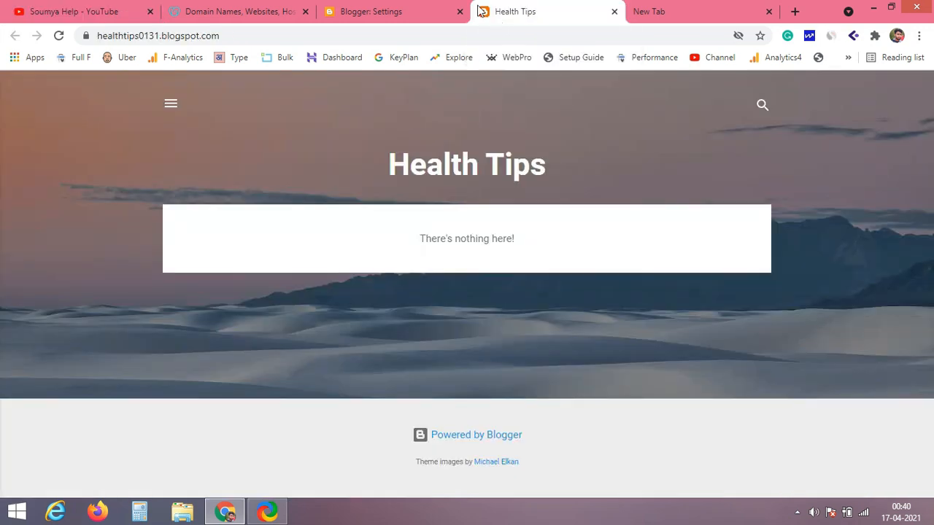
{"action": "left_click", "coordinate": [443, 7]}
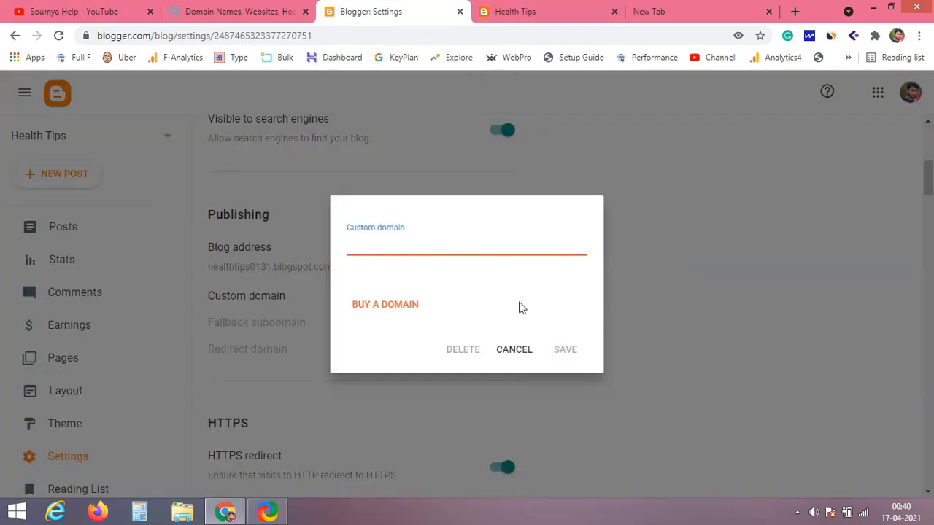
{"action": "left_click", "coordinate": [516, 351]}
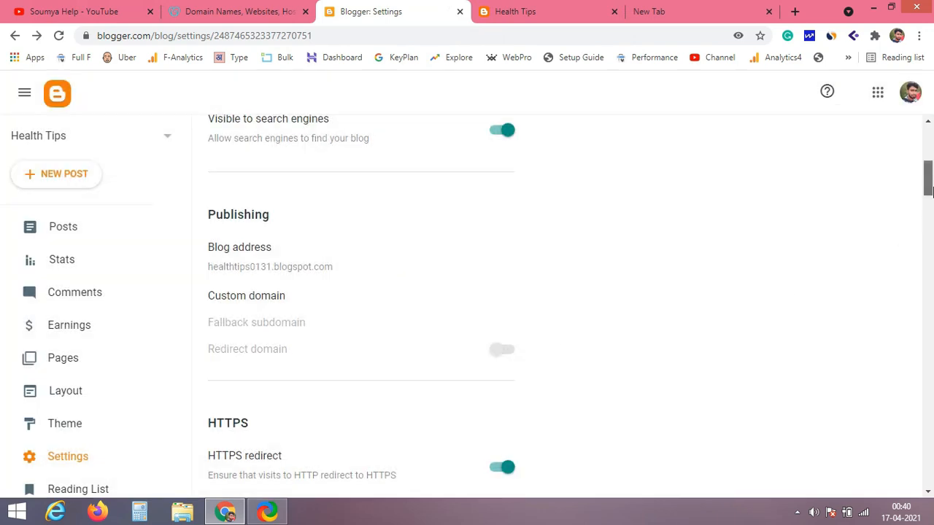
- Review the HTTPS and Permissions settings, inspecting blog admins and authors, author invitations and reader access without changing them
{"action": "left_click_drag", "start_coordinate": [929, 190], "coordinate": [928, 206]}
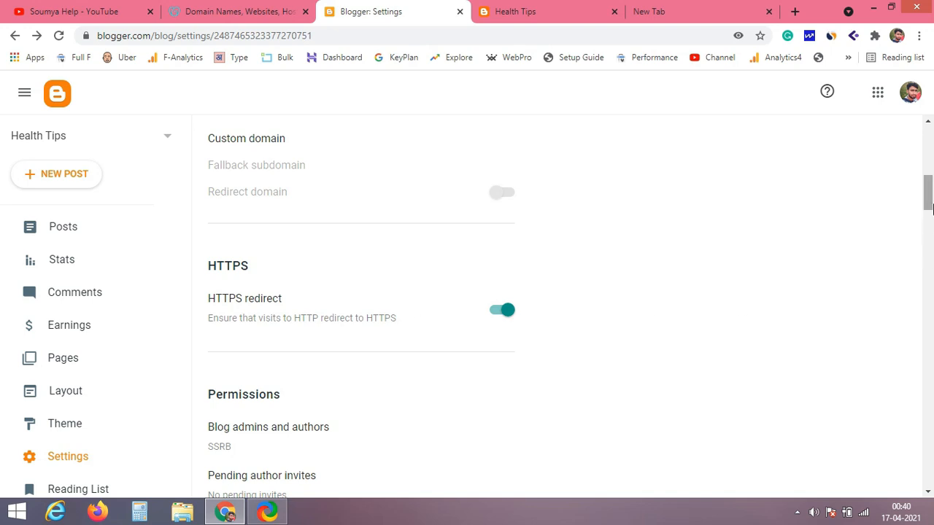
{"action": "left_click_drag", "start_coordinate": [930, 198], "coordinate": [930, 217]}
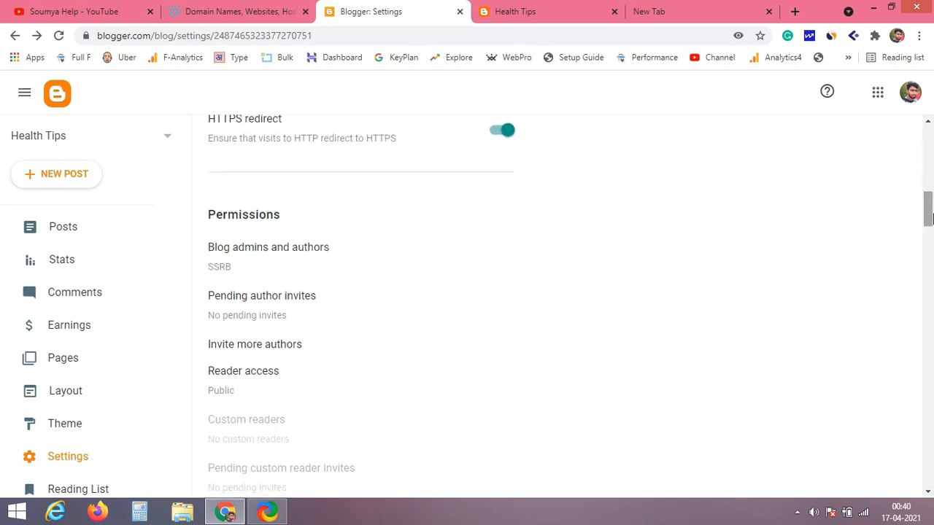
{"action": "left_click", "coordinate": [273, 257]}
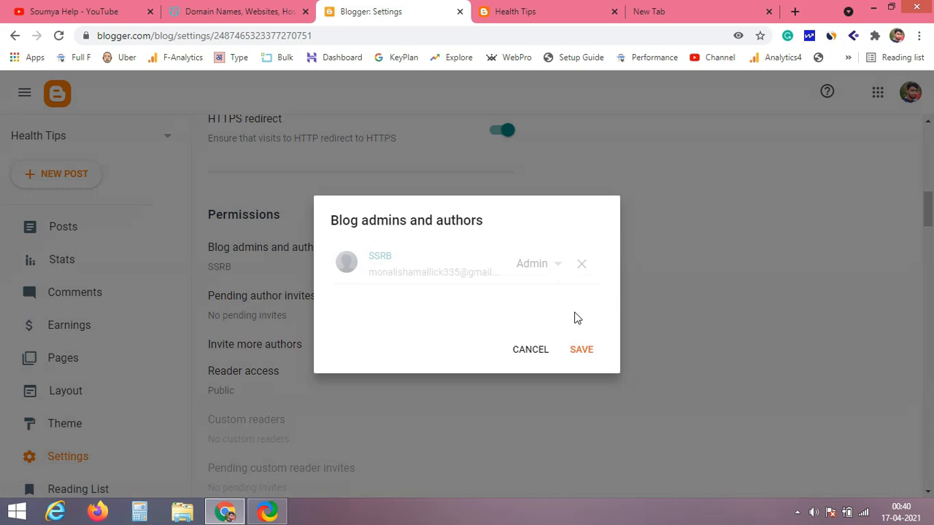
{"action": "left_click", "coordinate": [540, 345]}
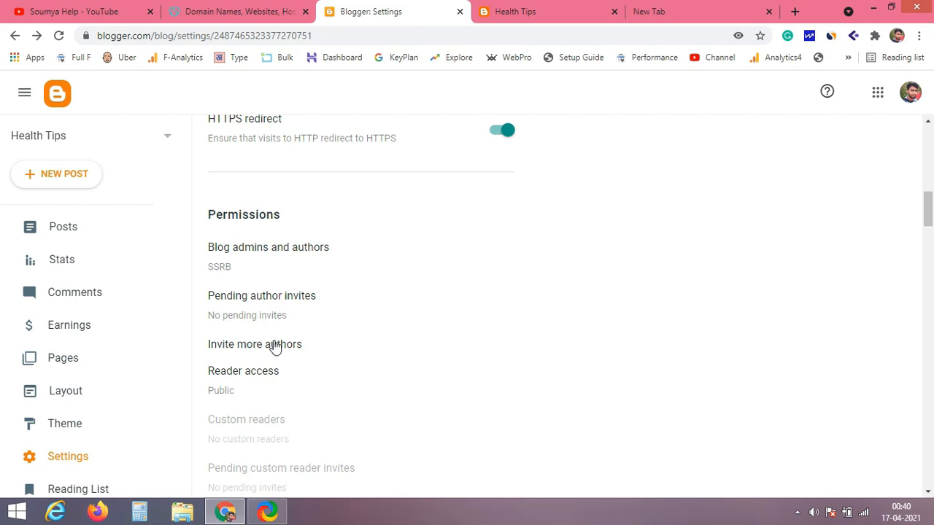
{"action": "left_click", "coordinate": [275, 345]}
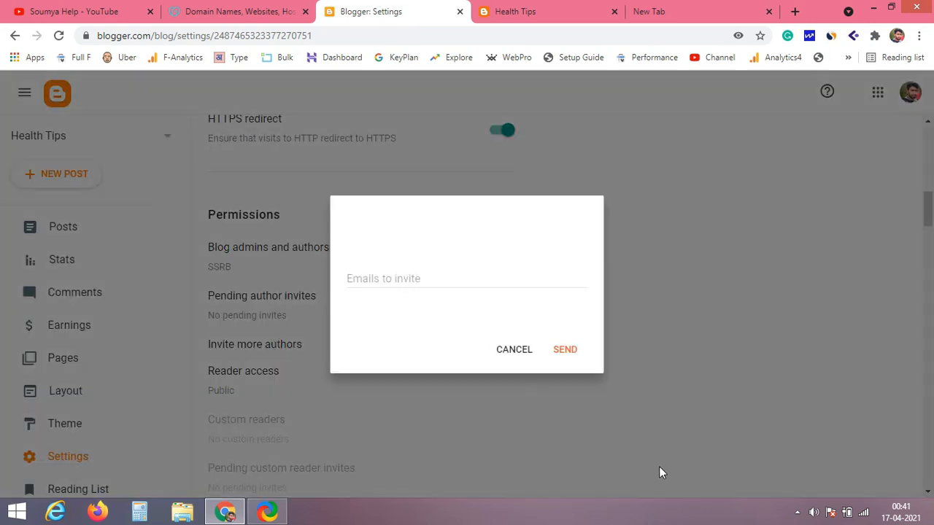
{"action": "left_click", "coordinate": [516, 350]}
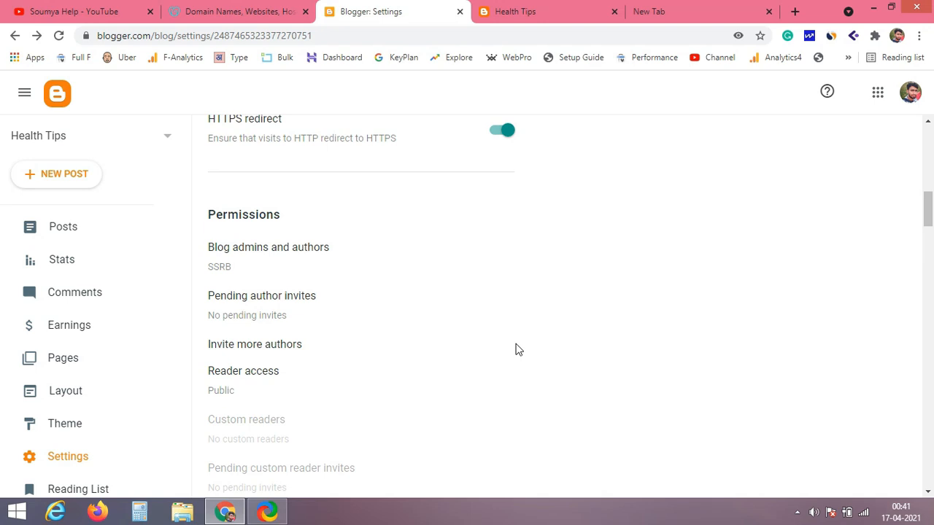
{"action": "left_click", "coordinate": [261, 375]}
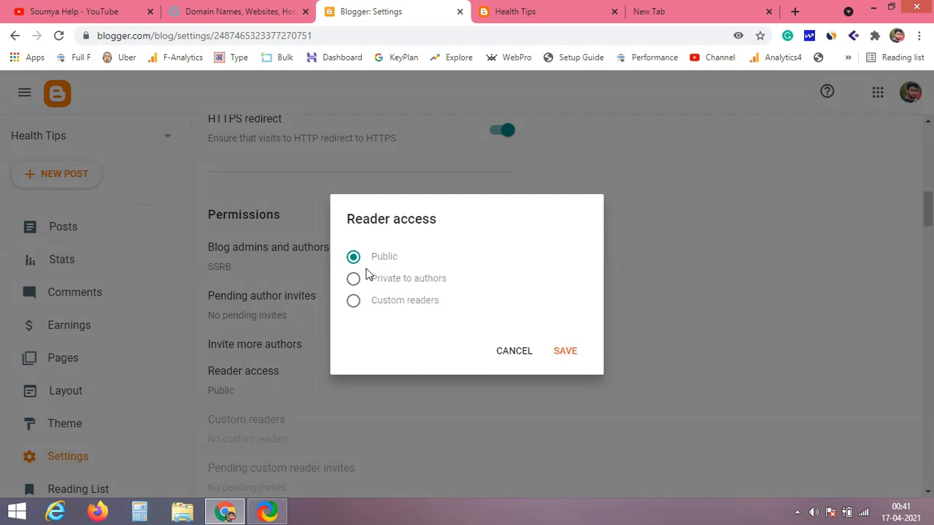
{"action": "left_click", "coordinate": [514, 353]}
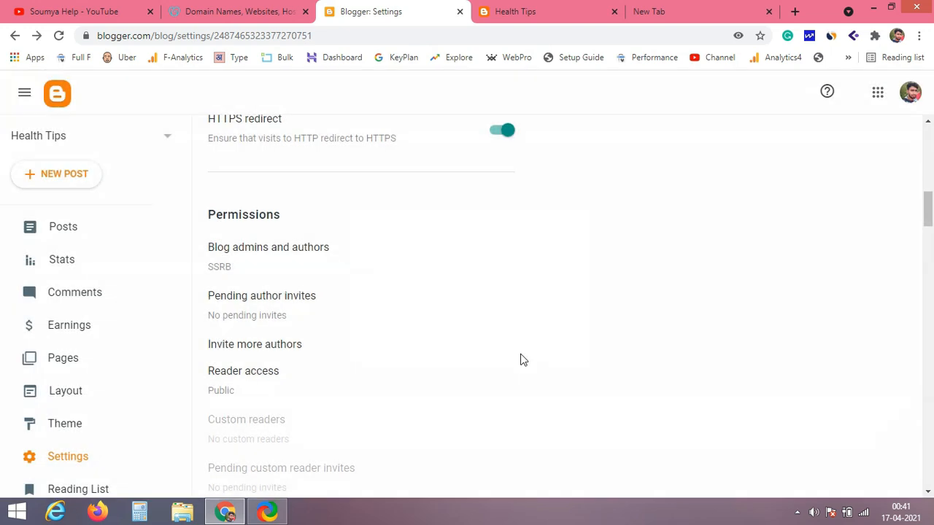
- Set the blog's reader access to Custom readers and save it
{"action": "left_click_drag", "start_coordinate": [927, 217], "coordinate": [929, 231]}
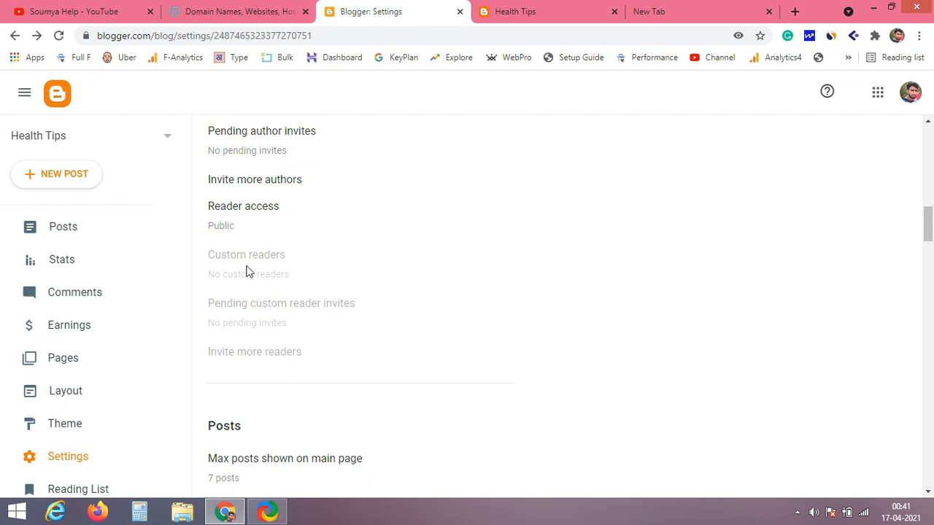
{"action": "left_click", "coordinate": [240, 211]}
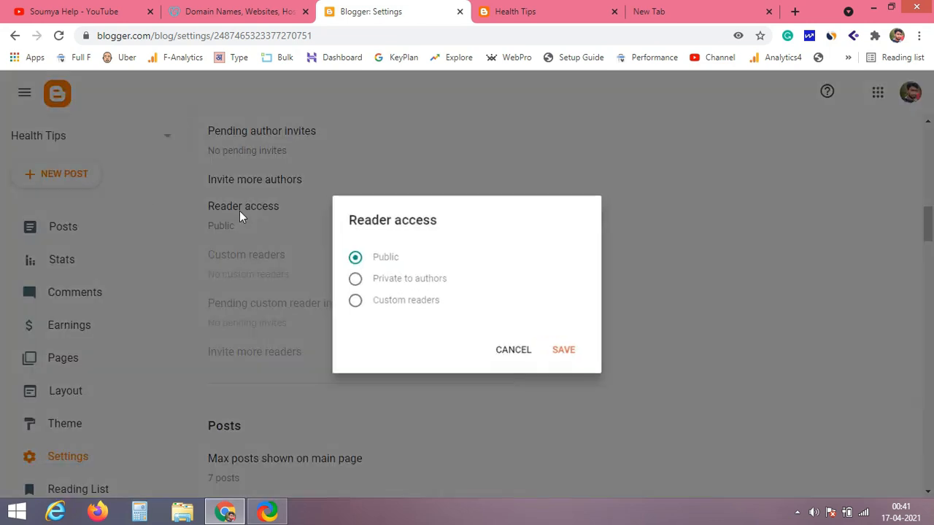
{"action": "left_click", "coordinate": [353, 304]}
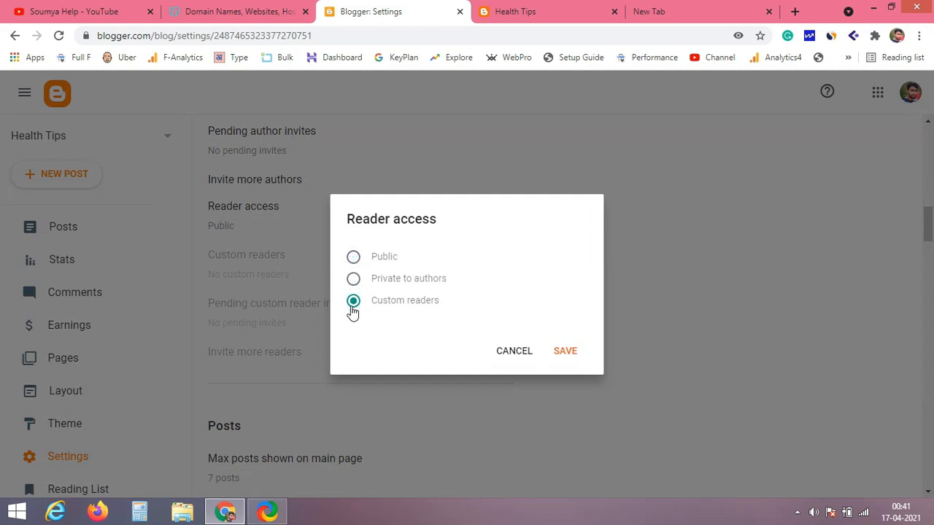
{"action": "left_click", "coordinate": [576, 353]}
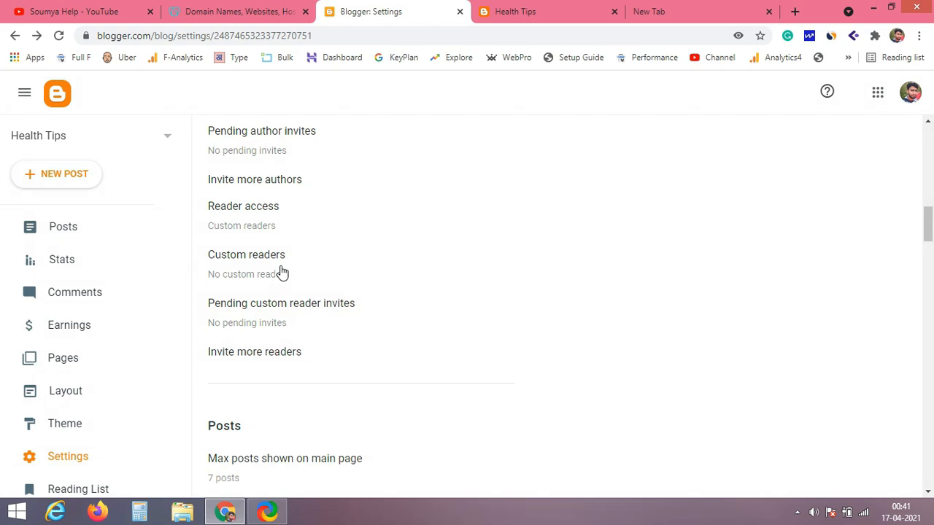
- Restore the blog's reader access to Public and save it
{"action": "left_click", "coordinate": [256, 226]}
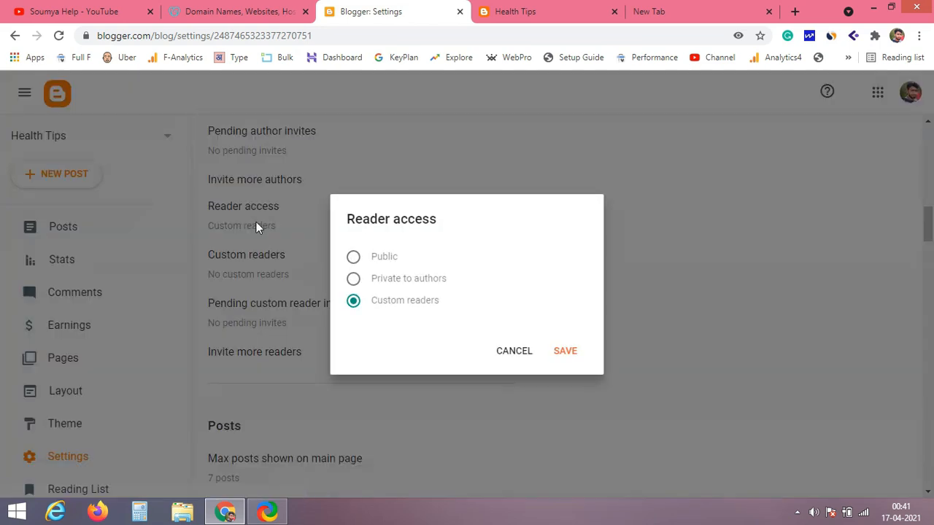
{"action": "left_click", "coordinate": [354, 257]}
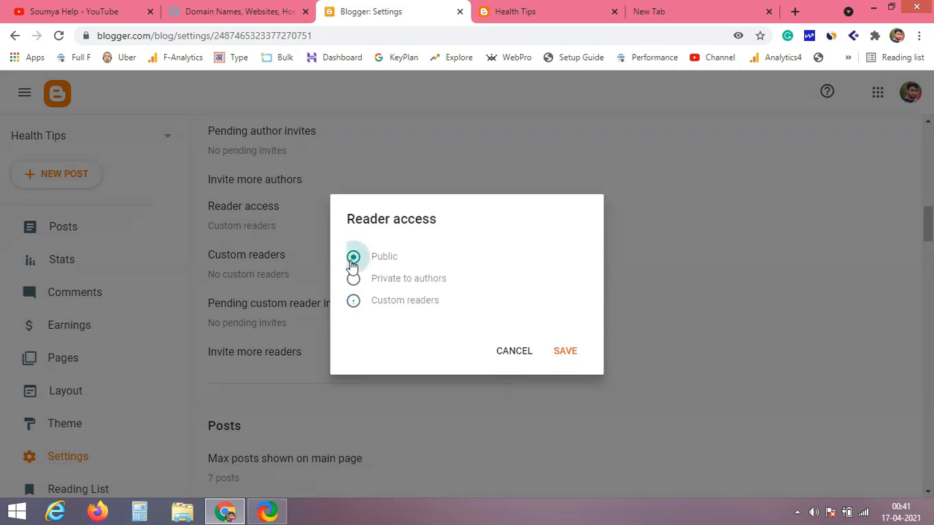
{"action": "left_click", "coordinate": [575, 359]}
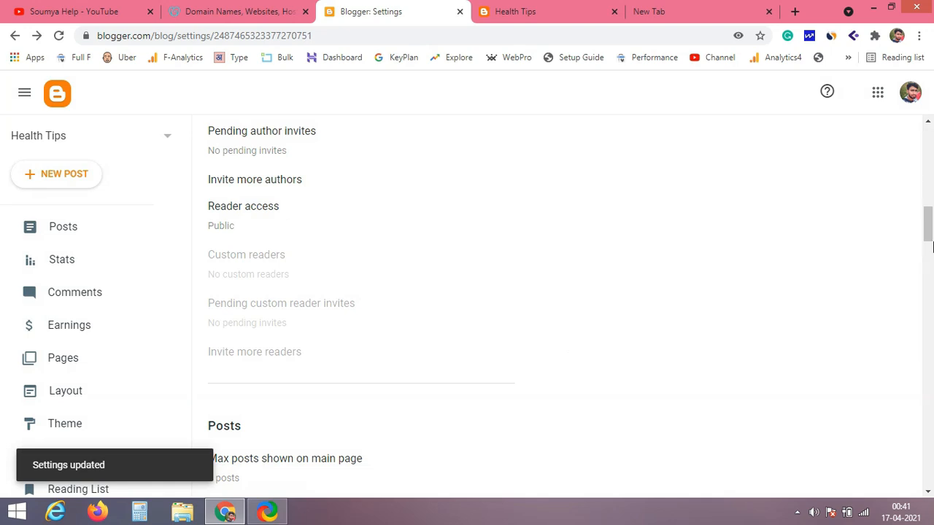
{"action": "scroll", "coordinate": [930, 230], "scroll_direction": "down", "scroll_amount": 3}
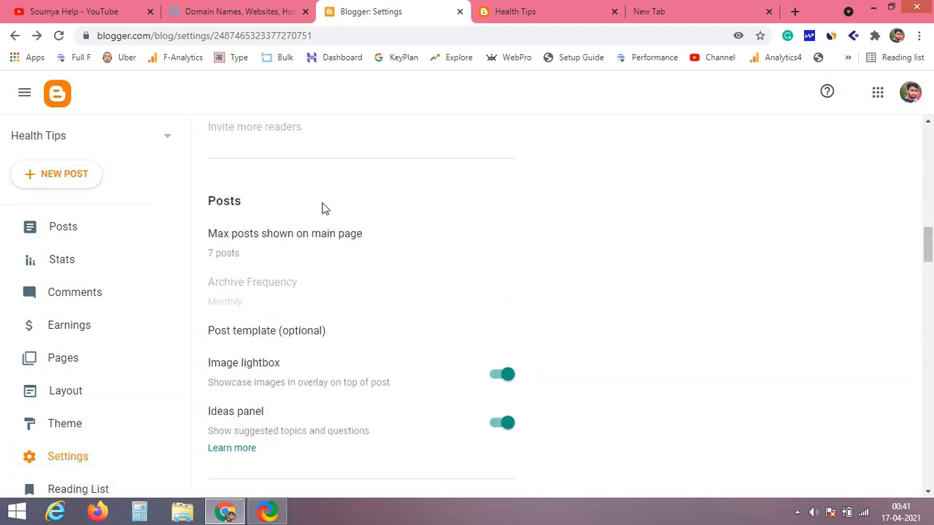
- Set the maximum posts shown on the blog's main page to 5 and save it
{"action": "left_click", "coordinate": [232, 267]}
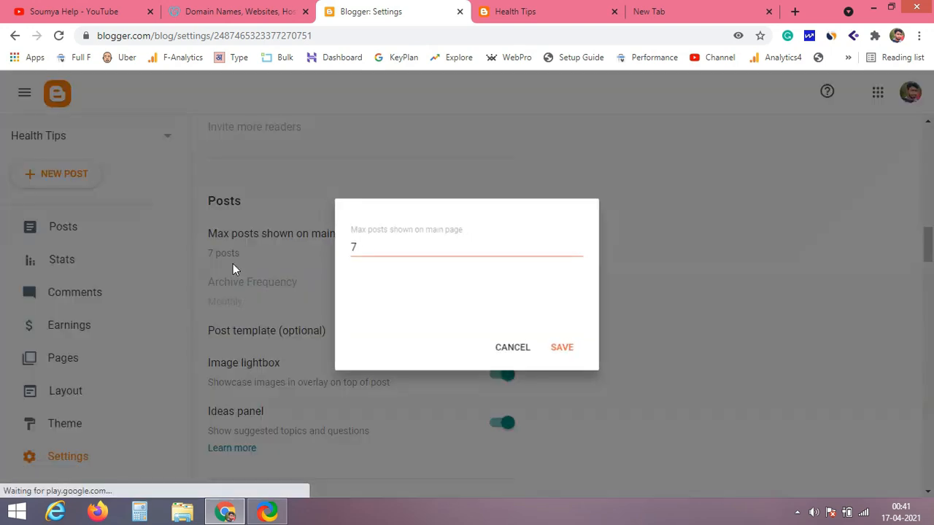
{"action": "key", "text": "BackSpace"}
{"action": "left_click_drag", "start_coordinate": [354, 242], "coordinate": [323, 243]}
{"action": "type", "text": "5"}
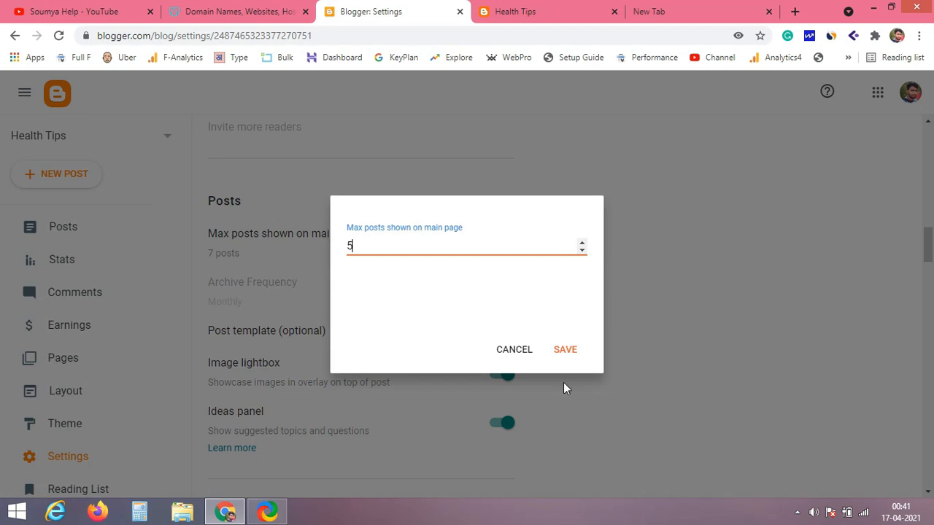
{"action": "left_click", "coordinate": [566, 351]}
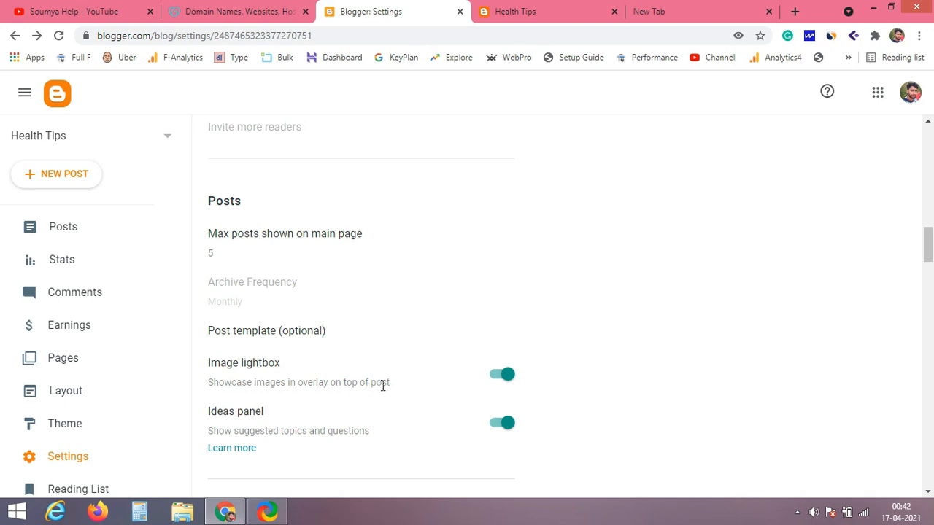
- Review the Comments and Formatting settings, inspecting the time zone choices without changing them
{"action": "left_click_drag", "start_coordinate": [929, 252], "coordinate": [928, 284]}
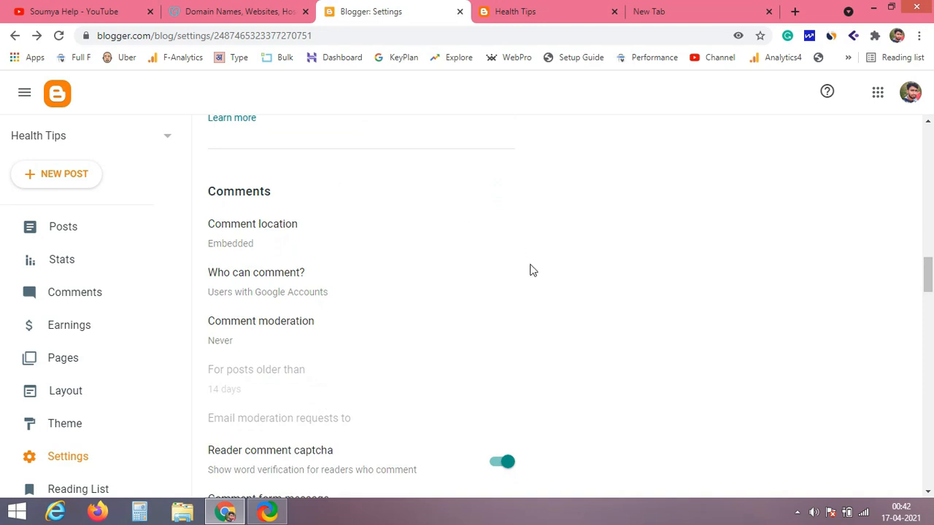
{"action": "left_click_drag", "start_coordinate": [930, 297], "coordinate": [928, 347]}
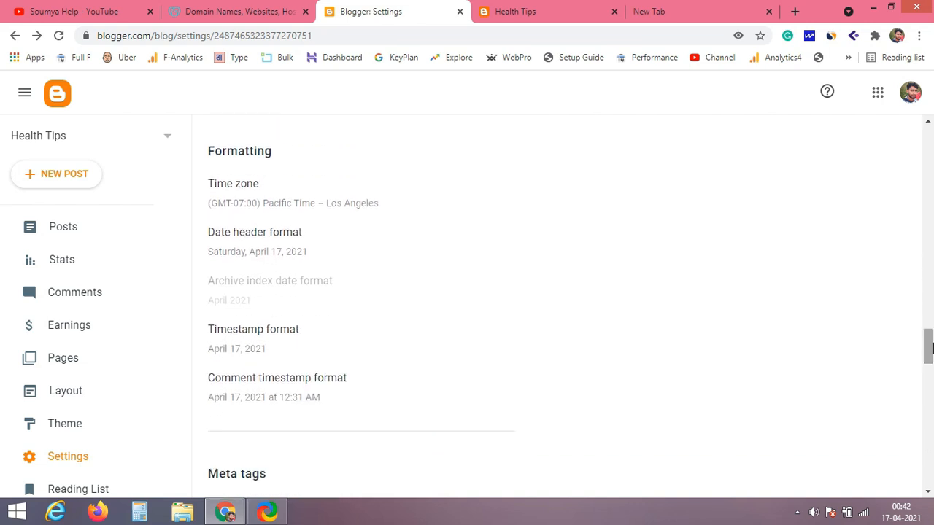
{"action": "left_click", "coordinate": [274, 208]}
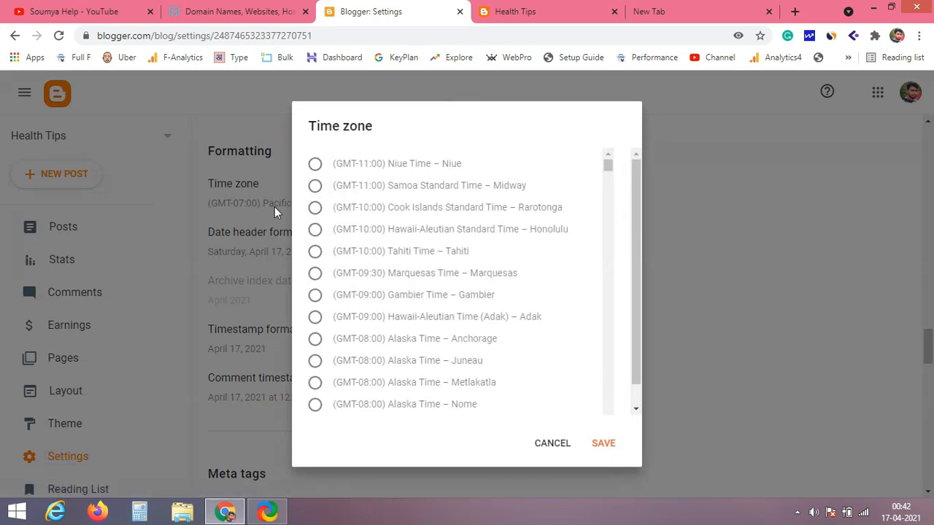
{"action": "left_click", "coordinate": [556, 448]}
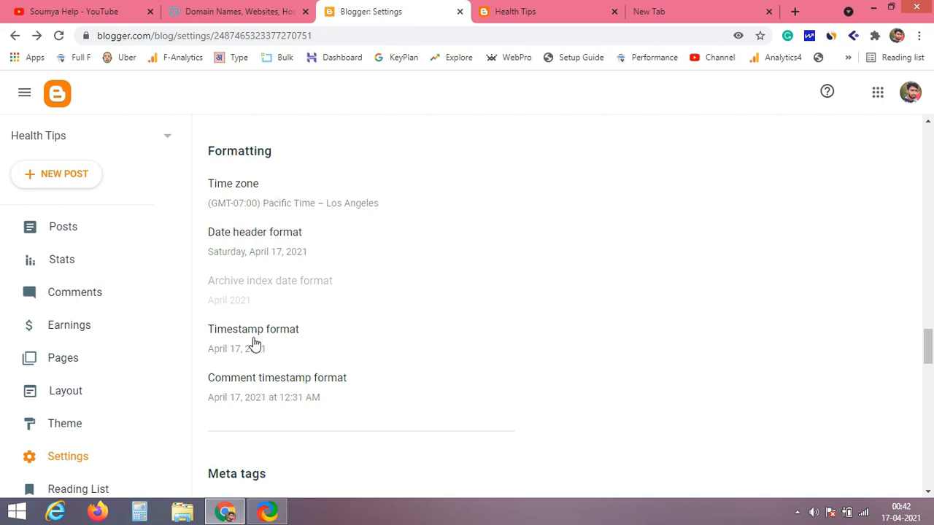
- Enable the search description in the blog's Meta tags settings
{"action": "left_click_drag", "start_coordinate": [929, 360], "coordinate": [931, 373]}
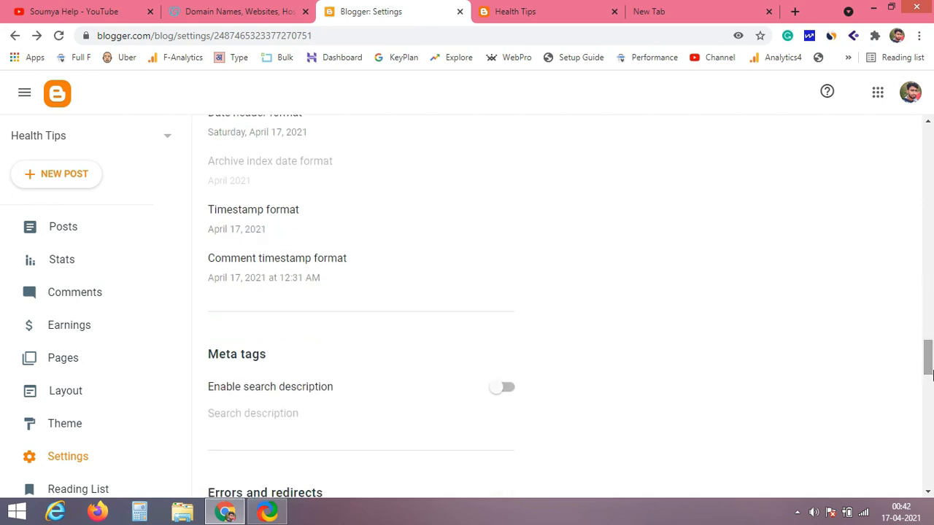
{"action": "left_click", "coordinate": [502, 387]}
- Review the Errors and redirects, Crawlers and indexing, Monetization and Manage Blog settings without changing them
{"action": "left_click_drag", "start_coordinate": [930, 356], "coordinate": [931, 379]}
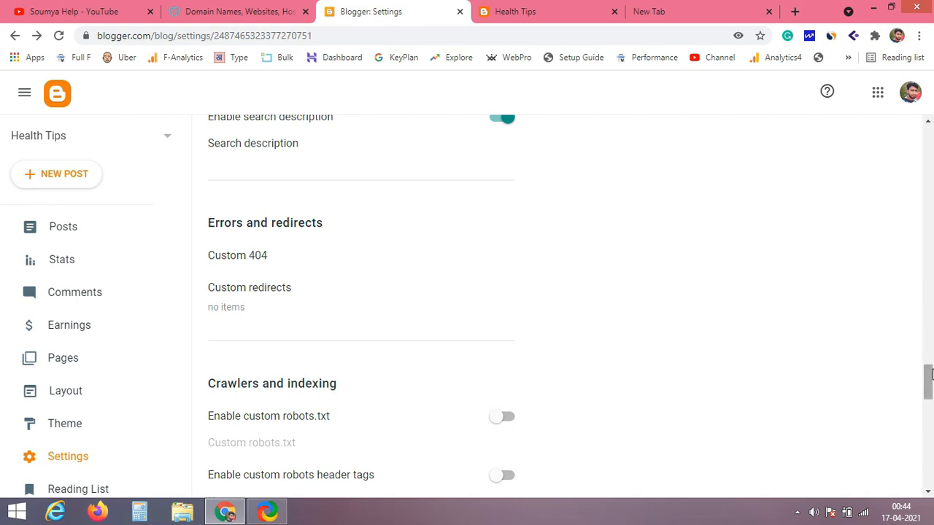
{"action": "scroll", "coordinate": [347, 306], "scroll_direction": "down", "scroll_amount": 2}
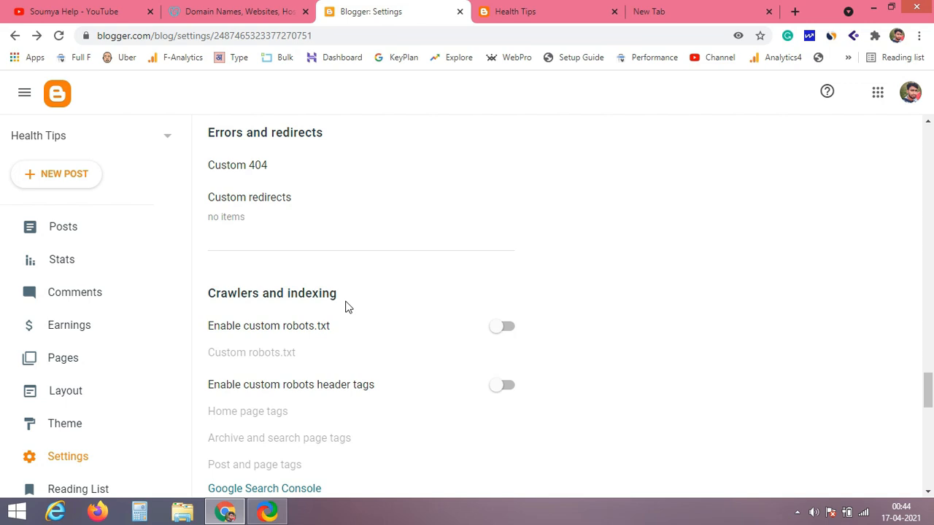
{"action": "left_click_drag", "start_coordinate": [929, 394], "coordinate": [930, 413]}
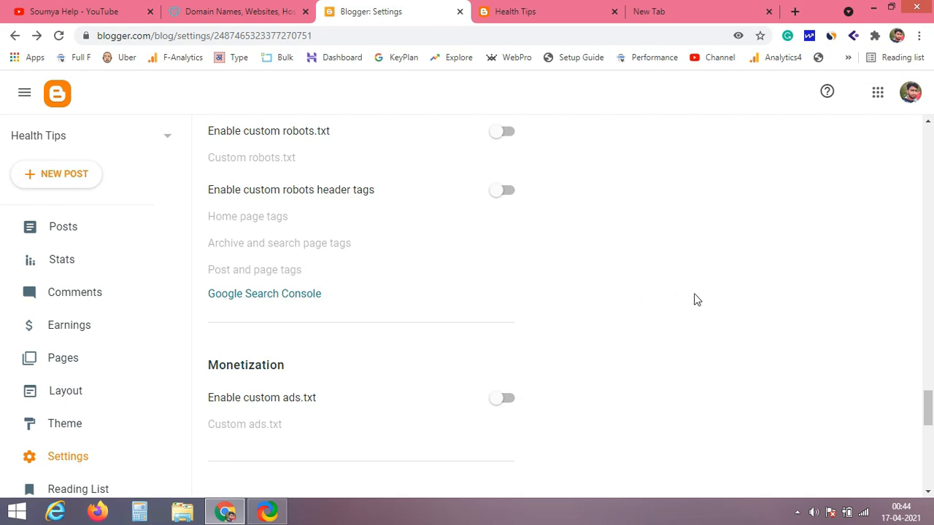
{"action": "left_click_drag", "start_coordinate": [929, 412], "coordinate": [931, 435]}
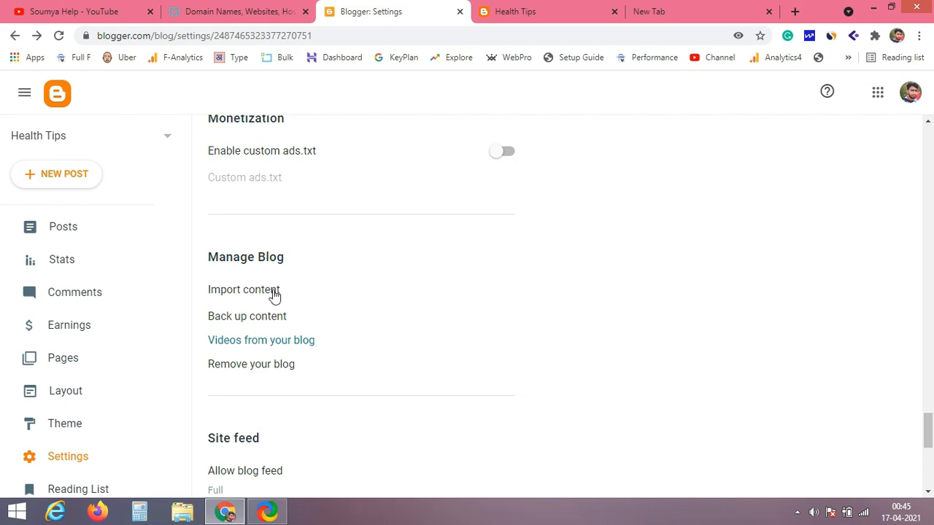
{"action": "left_click_drag", "start_coordinate": [210, 258], "coordinate": [295, 265]}
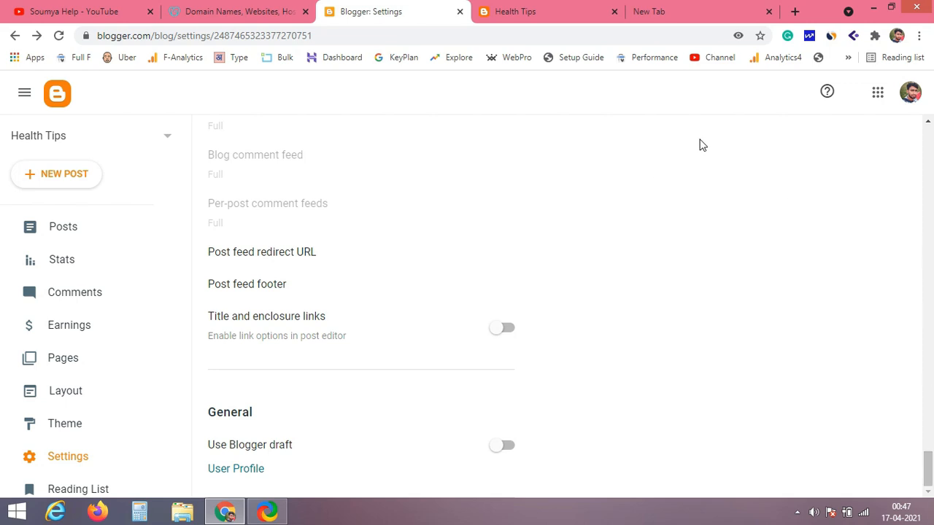
- Search Google for "free spin and coin" in the empty browser tab and open the freespinandcoin.blogspot.com result
{"action": "left_click", "coordinate": [650, 9]}
{"action": "type", "text": "free"}
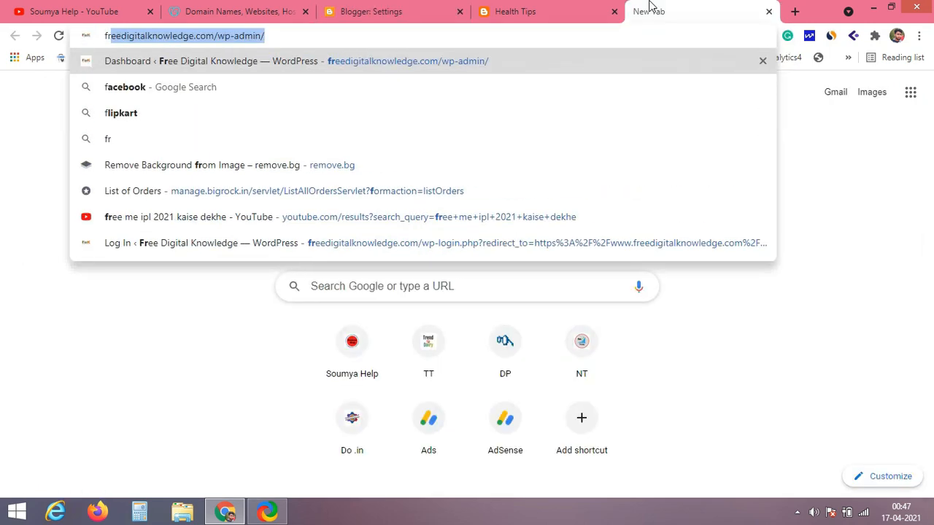
{"action": "key", "text": "BackSpace"}
{"action": "type", "text": "spin"}
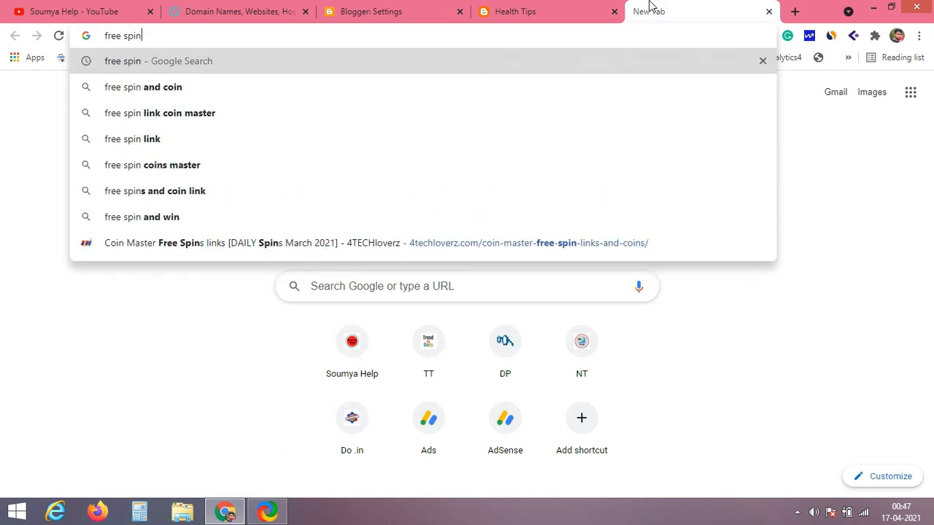
{"action": "key", "text": "Down"}
{"action": "key", "text": "Return"}
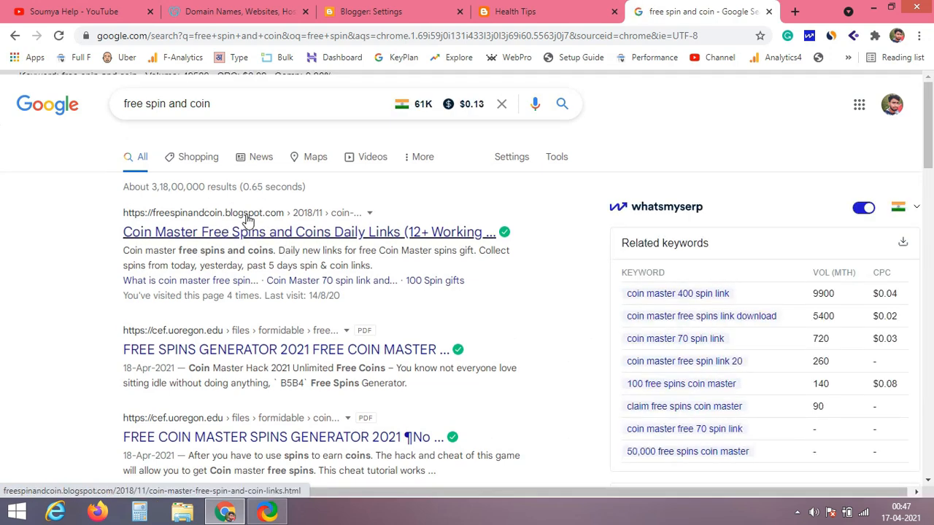
{"action": "left_click", "coordinate": [253, 221]}
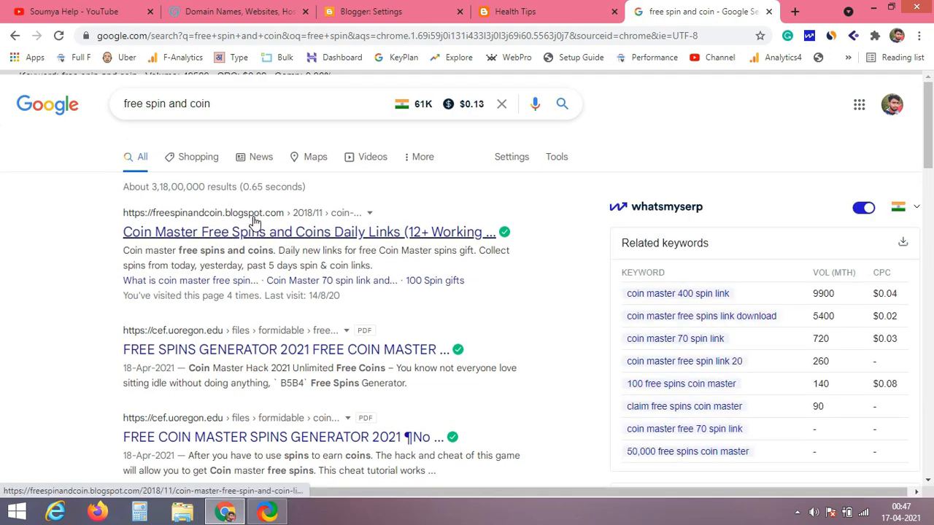
{"action": "left_click", "coordinate": [259, 228]}
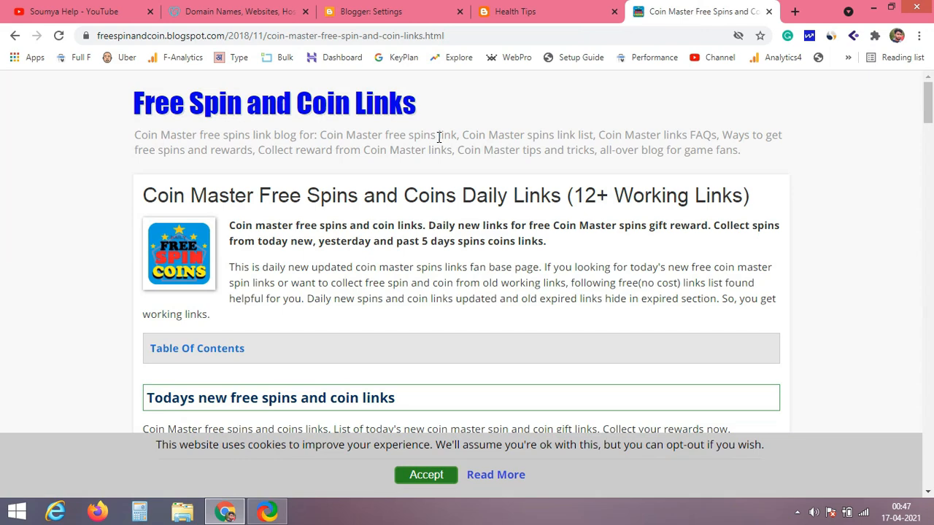
- Look through the Free Spin and Coin Links post, from its daily reward links to the popular posts and pages lists
{"action": "scroll", "coordinate": [438, 137], "scroll_direction": "down", "scroll_amount": 10}
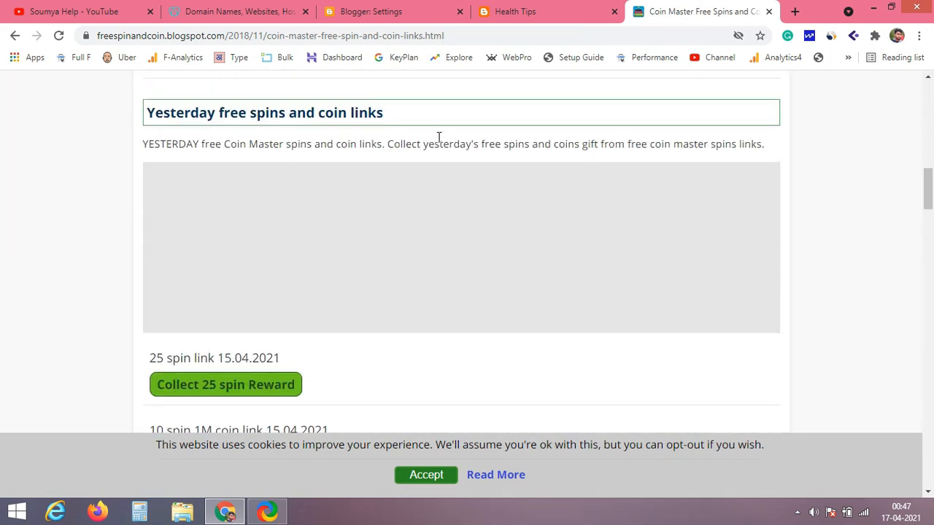
{"action": "scroll", "coordinate": [438, 137], "scroll_direction": "down", "scroll_amount": 12}
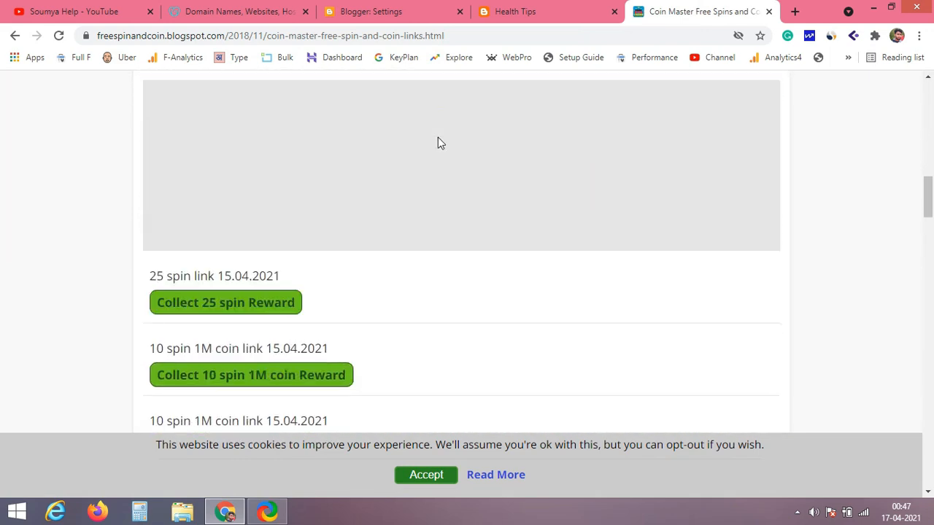
{"action": "scroll", "coordinate": [438, 143], "scroll_direction": "down", "scroll_amount": 3}
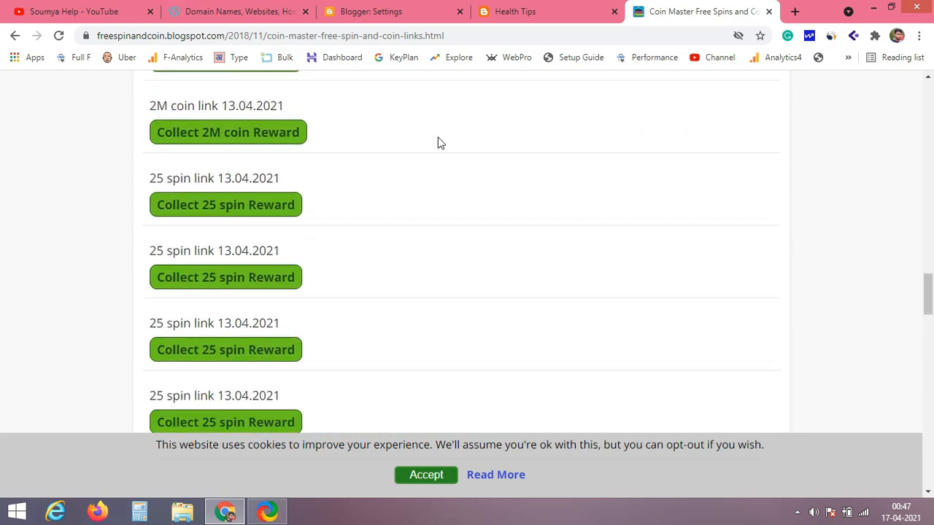
{"action": "scroll", "coordinate": [438, 142], "scroll_direction": "down", "scroll_amount": 20}
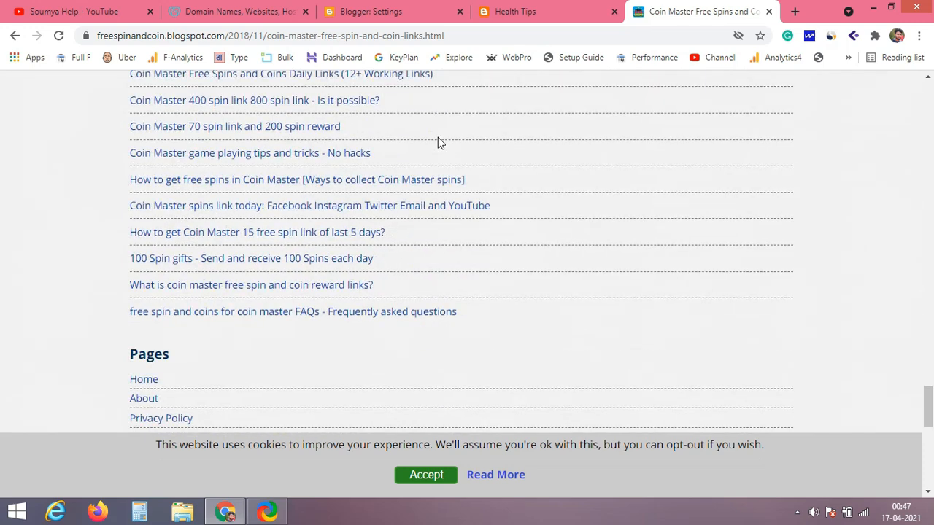
{"action": "scroll", "coordinate": [439, 139], "scroll_direction": "up", "scroll_amount": 10}
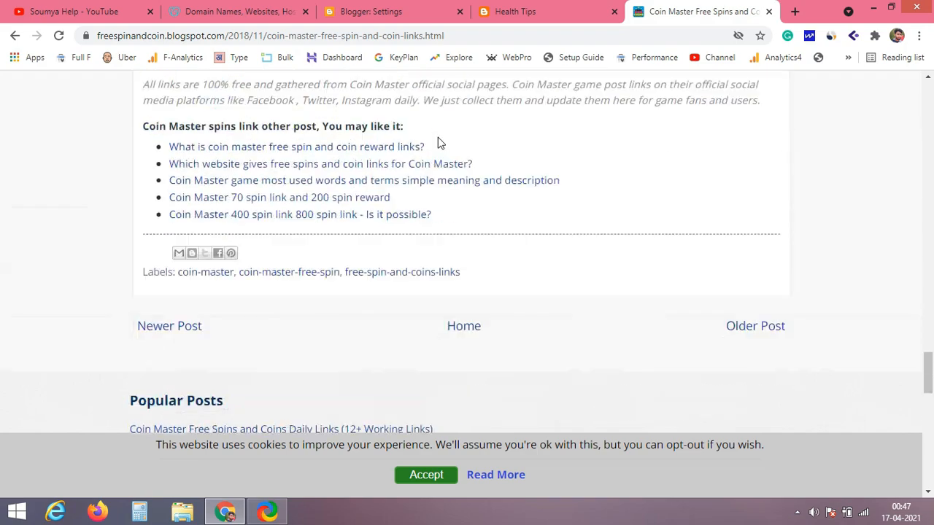
{"action": "scroll", "coordinate": [438, 143], "scroll_direction": "up", "scroll_amount": 10}
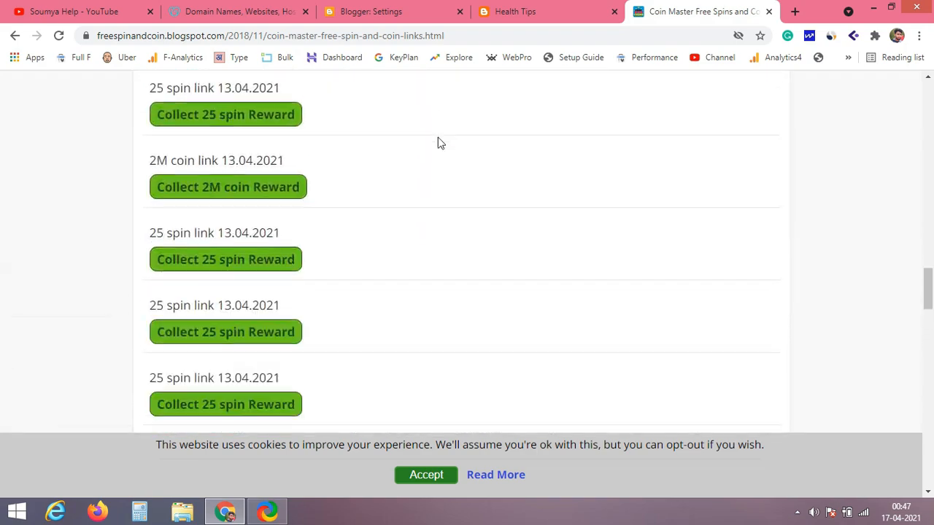
- Check the blog's traffic in SimilarWeb, including the February 2021 monthly visits
{"action": "left_click", "coordinate": [829, 37]}
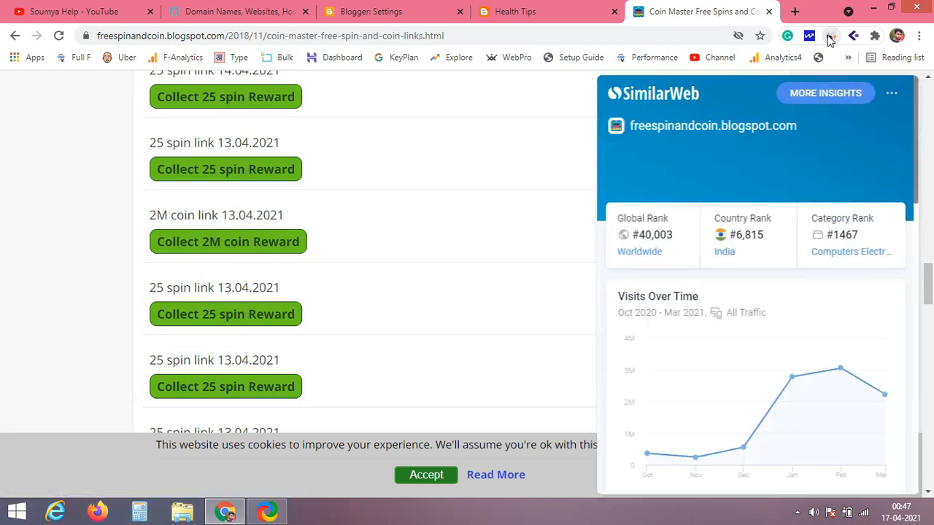
{"action": "mouse_move", "coordinate": [839, 349]}
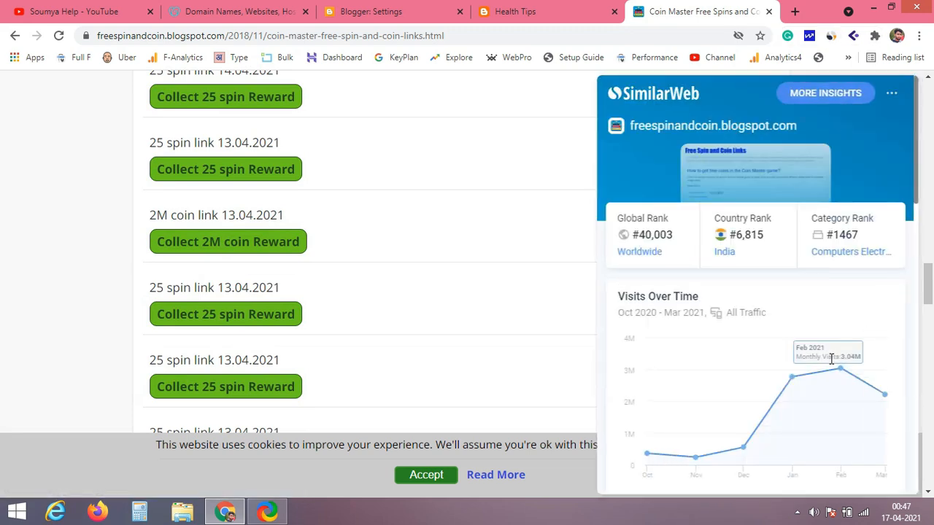